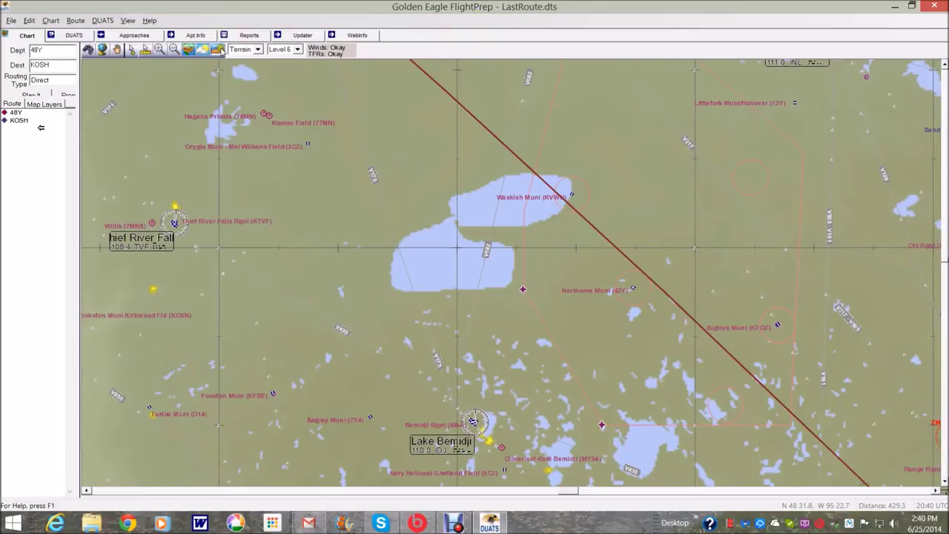
Open the recent route file CEN4-CYQR.dts.
left_click(14, 21)
mouse_move(29, 21)
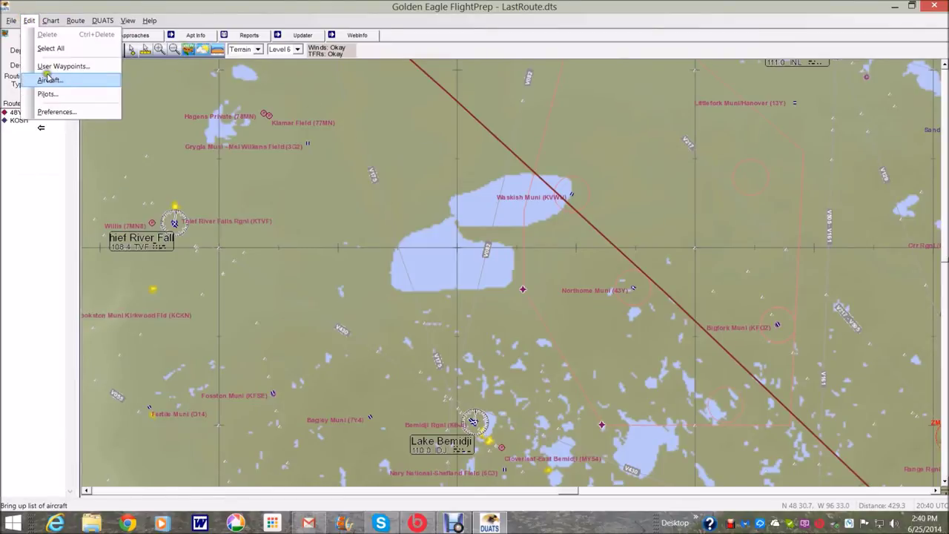
left_click(13, 33)
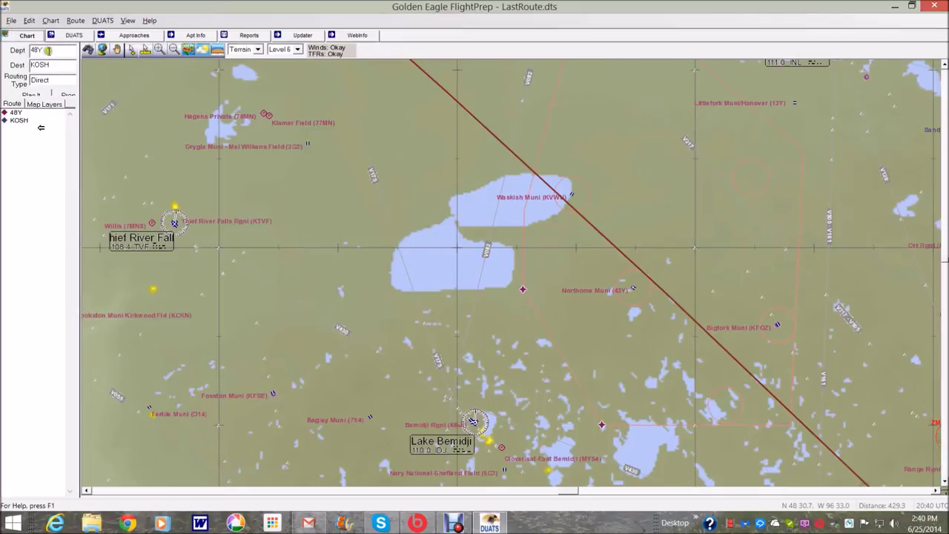
left_click(13, 21)
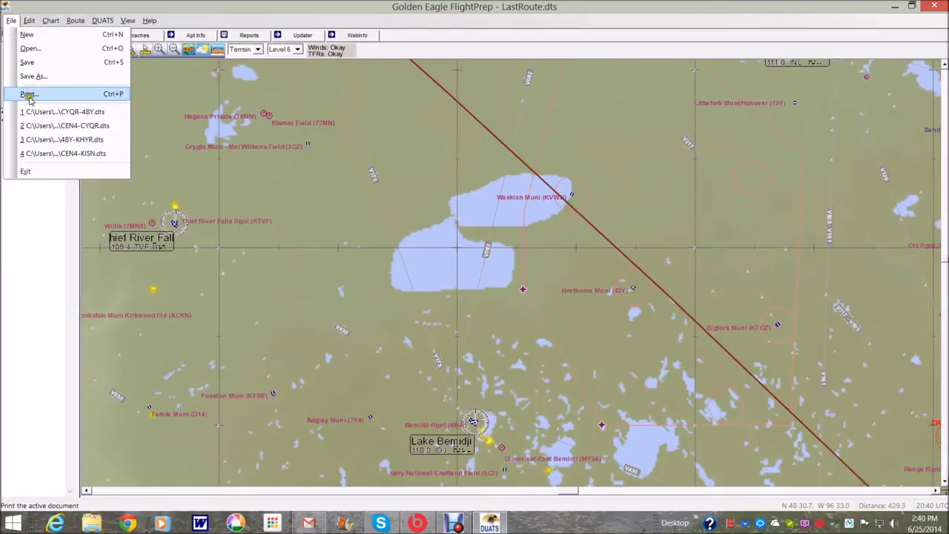
left_click(30, 125)
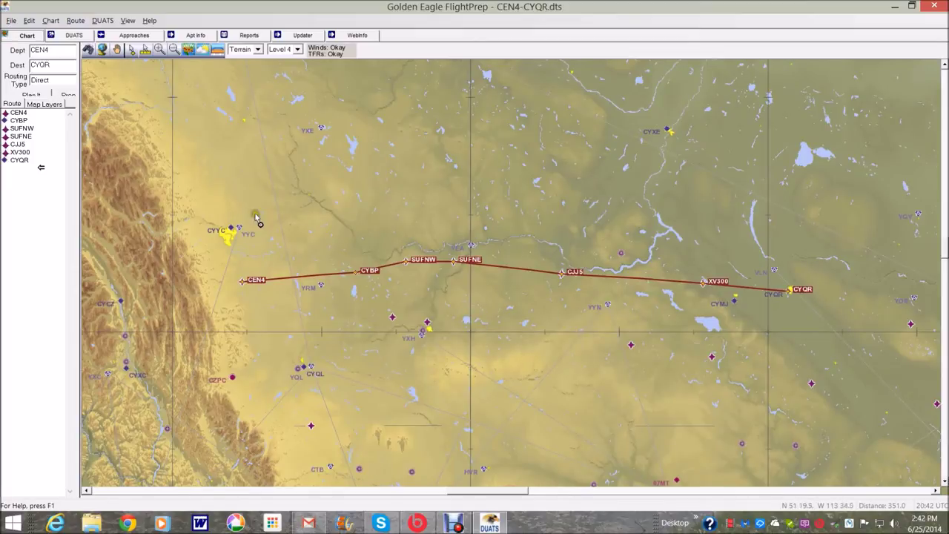
Check the available chart backgrounds and compare the CEN4 to CYQR route at zoom levels 1, 2 and 3.
left_click(258, 49)
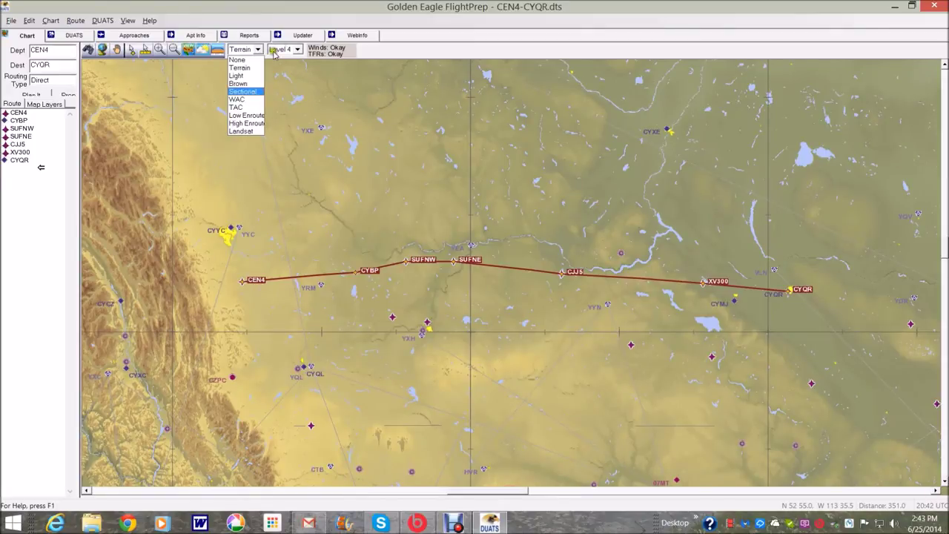
left_click(324, 89)
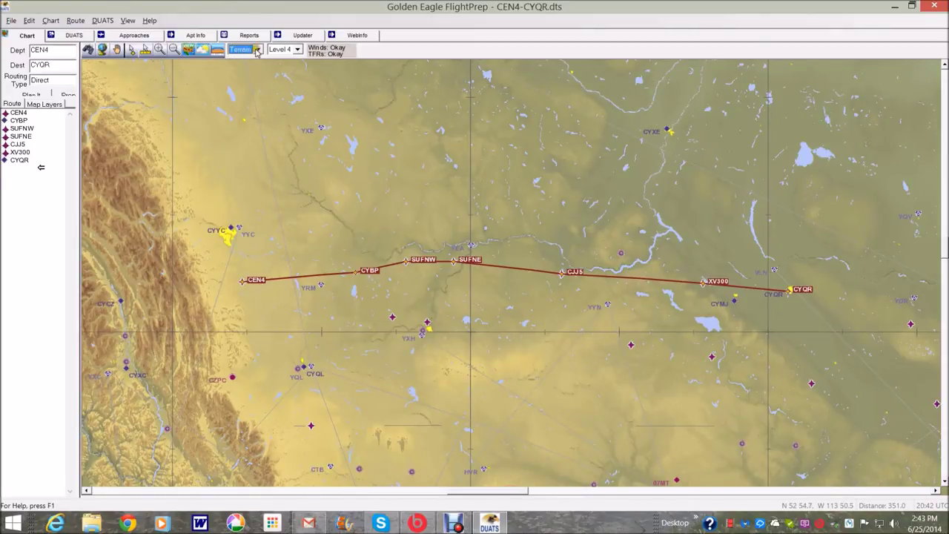
left_click(298, 49)
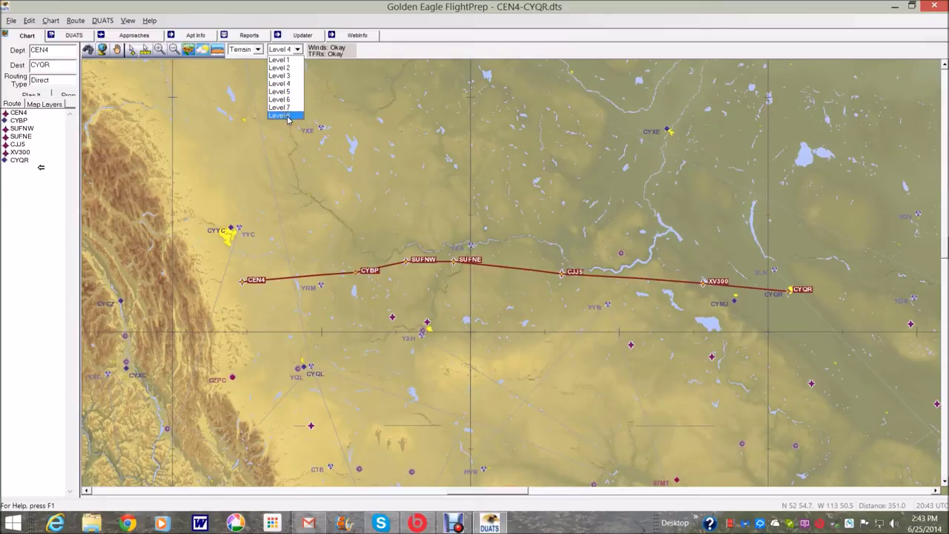
left_click(285, 60)
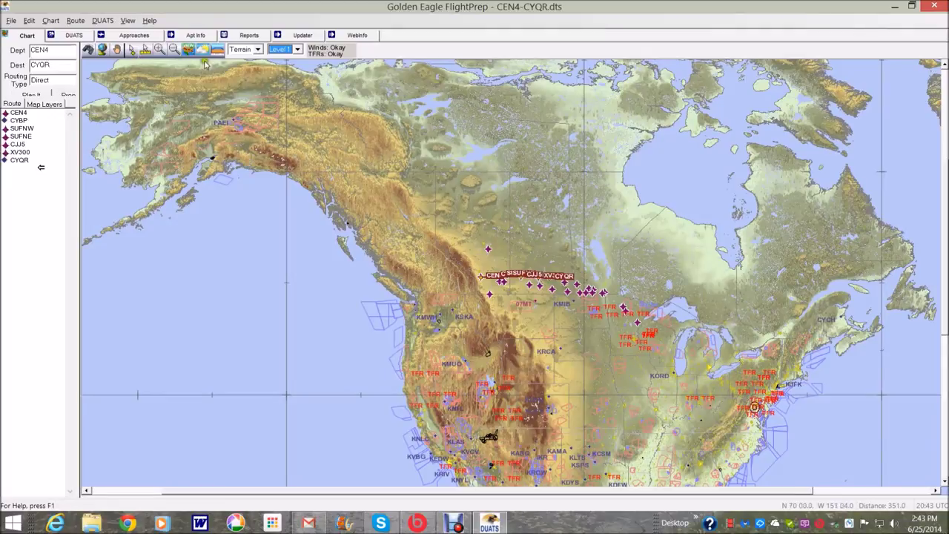
left_click(297, 49)
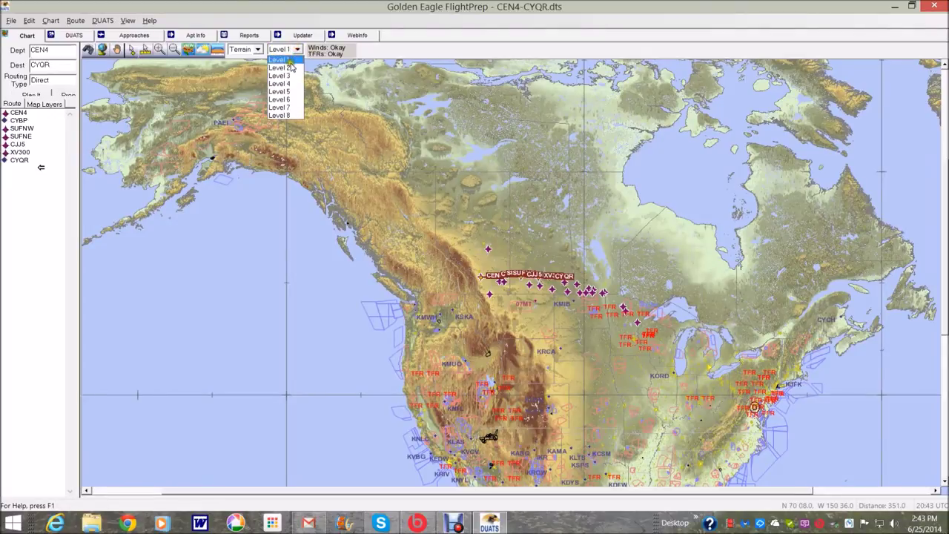
left_click(291, 67)
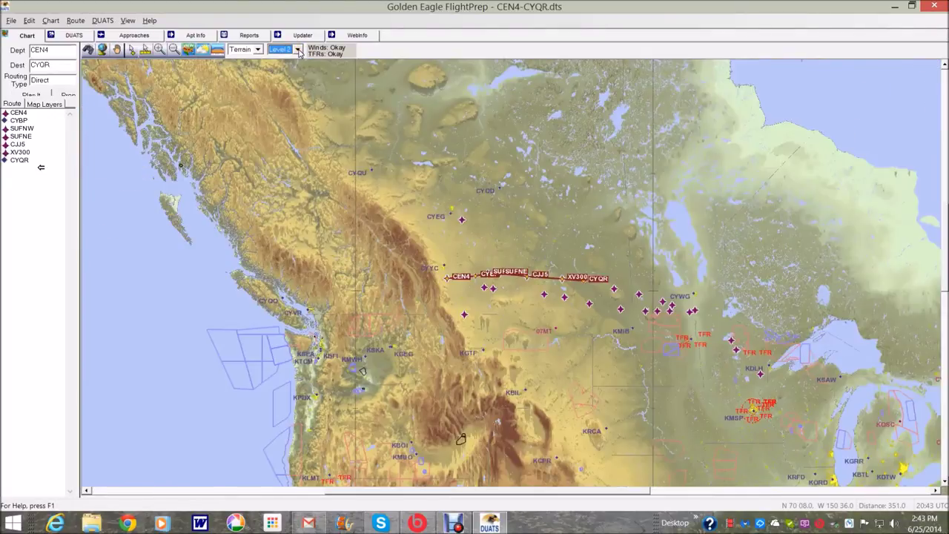
left_click(296, 49)
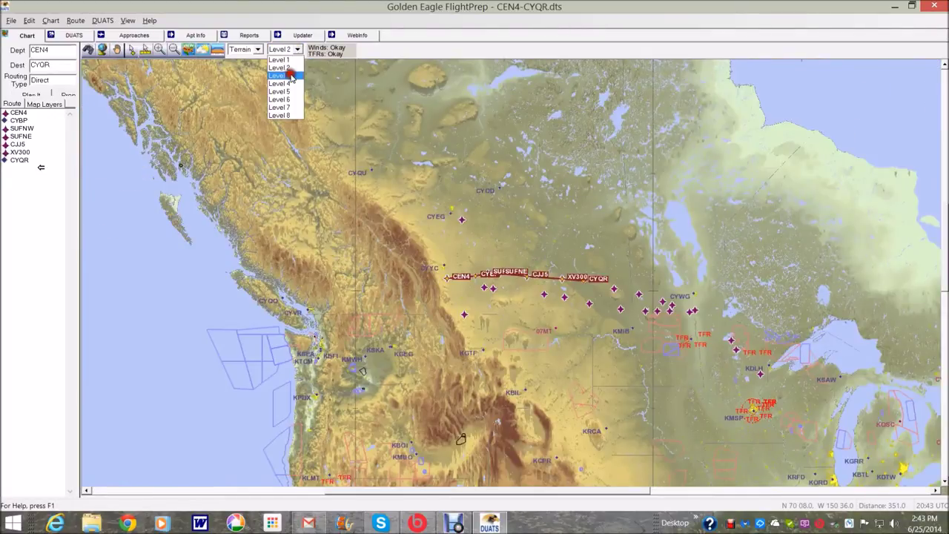
left_click(291, 76)
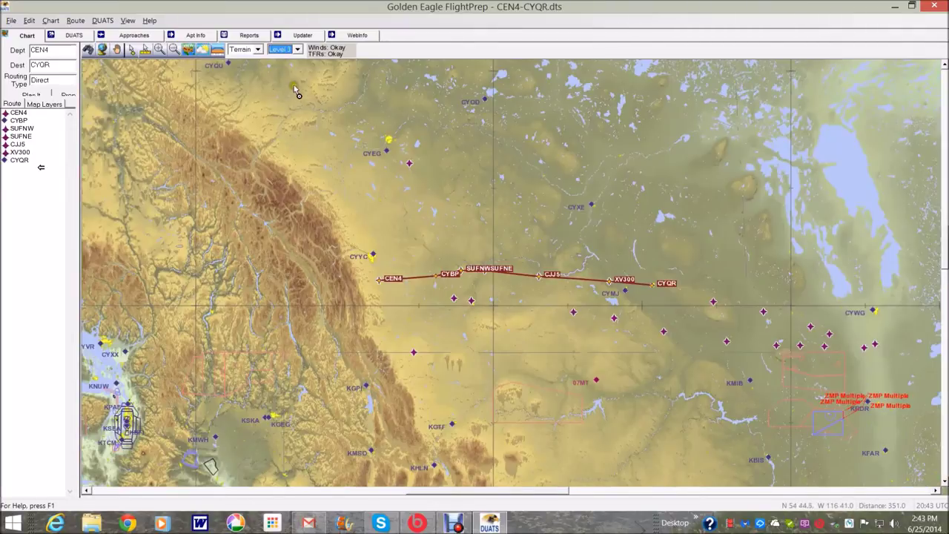
Set the chart to Level 8 and follow the route westward past SUFNW and CYBP to its CEN4 starting point.
left_click(297, 49)
left_click(284, 121)
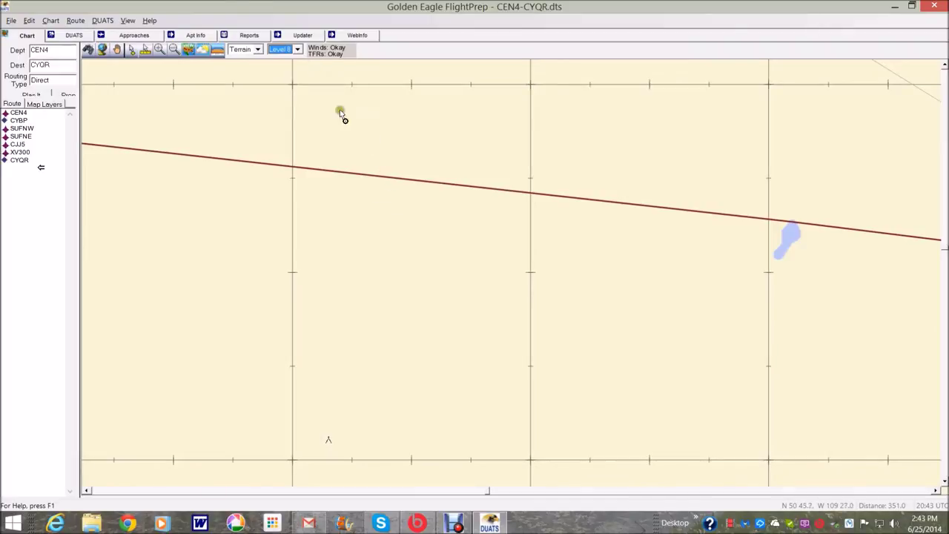
left_click(116, 49)
left_click_drag(233, 123, 675, 161)
left_click_drag(311, 202, 686, 170)
left_click_drag(380, 277, 643, 241)
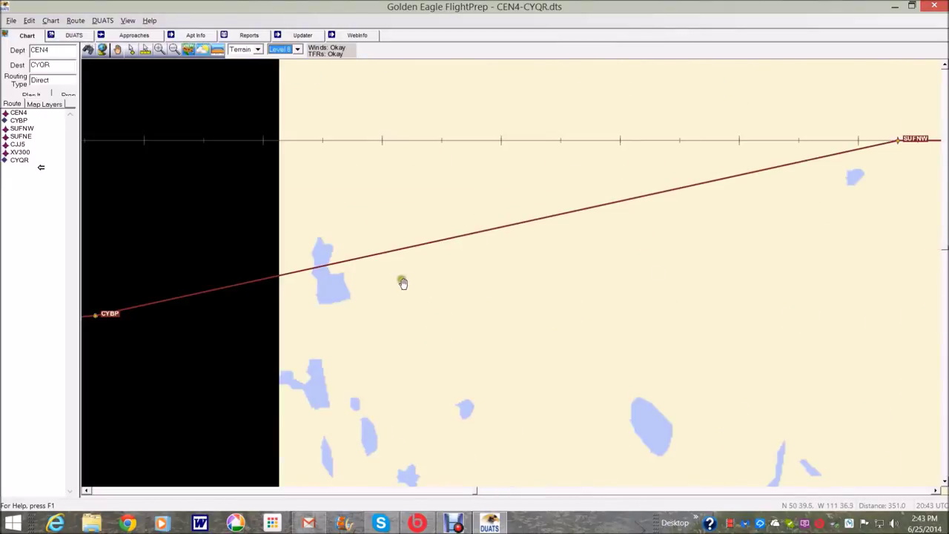
left_click_drag(400, 279, 622, 258)
left_click_drag(367, 314, 763, 296)
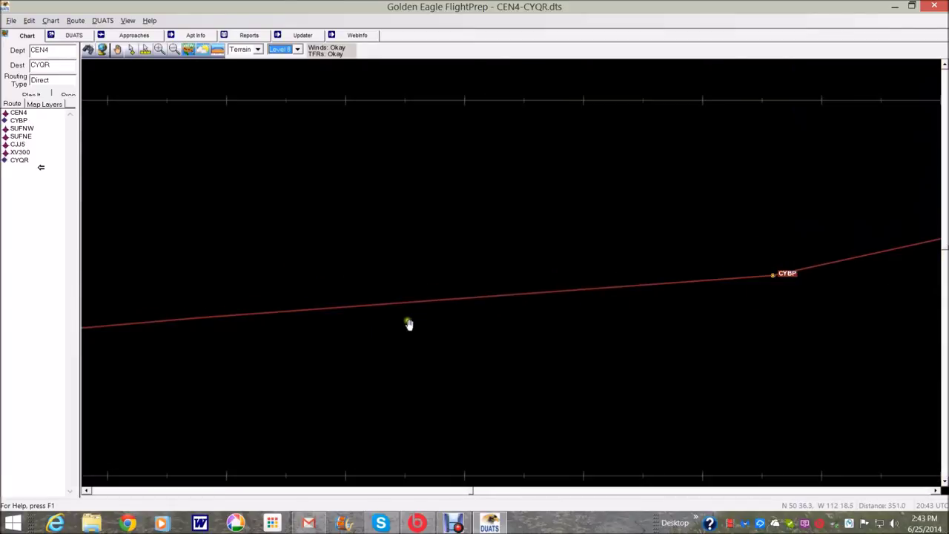
left_click_drag(413, 324, 767, 303)
left_click_drag(418, 334, 867, 248)
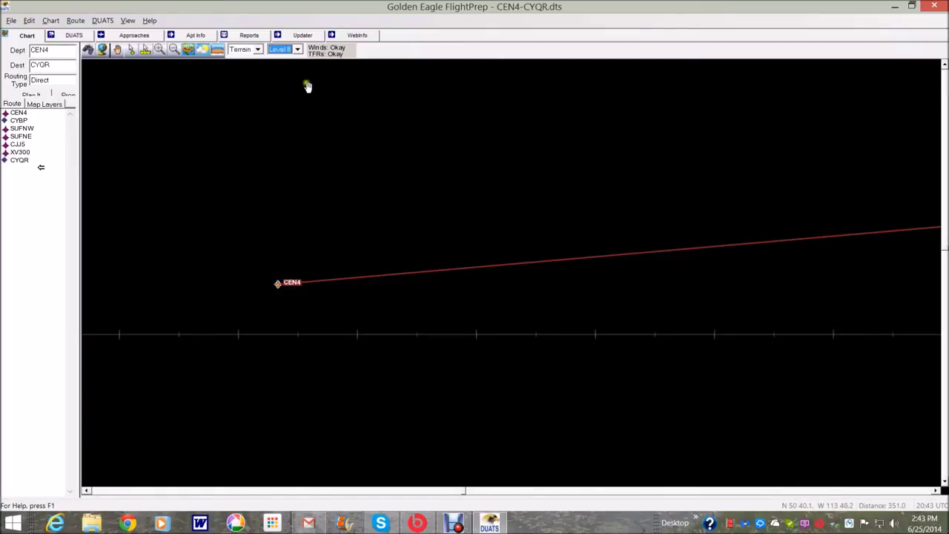
View the CYBP to CJJ5 section at Level 5 and the whole route at Level 4.
left_click(298, 48)
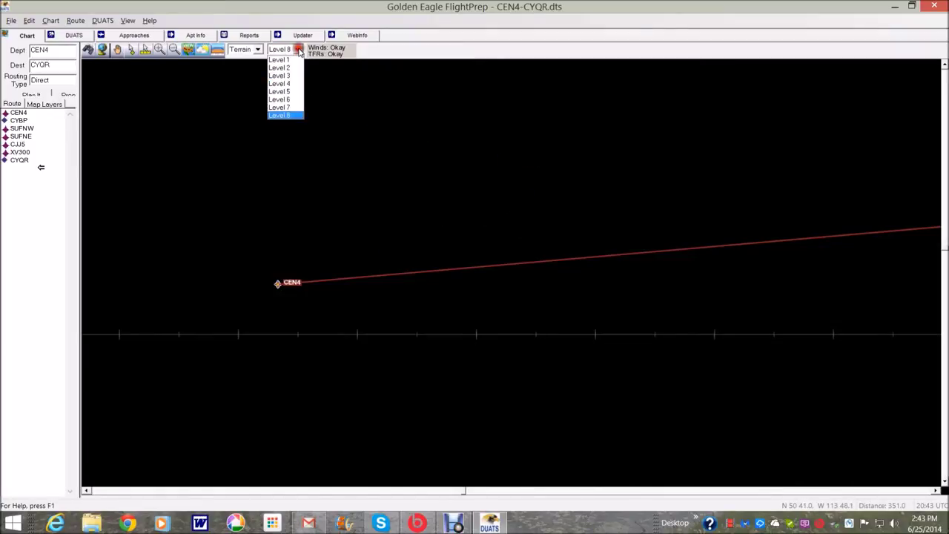
left_click(295, 95)
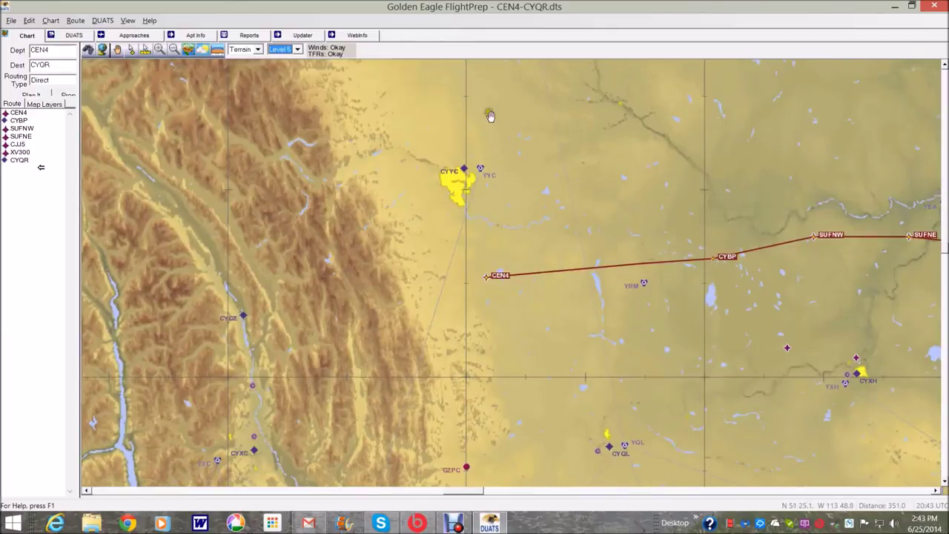
left_click_drag(858, 128, 385, 79)
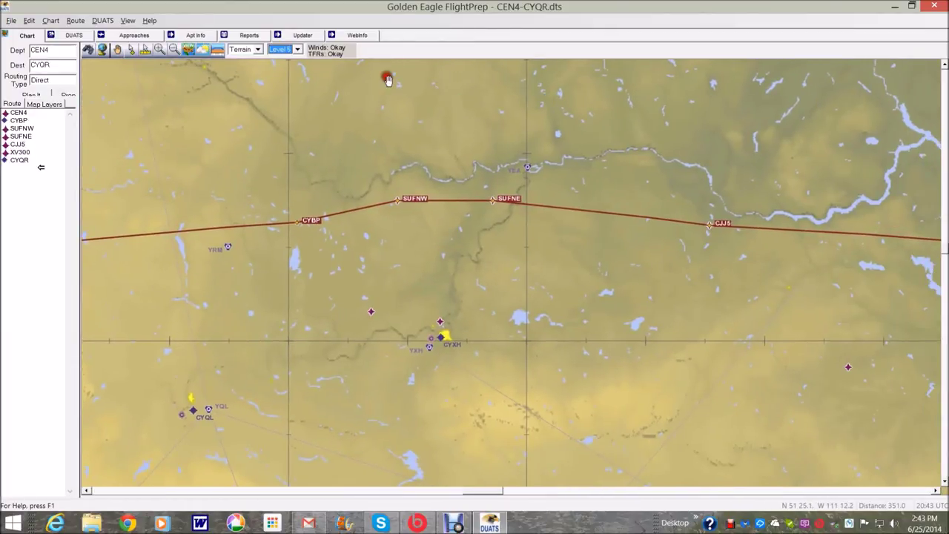
left_click(295, 49)
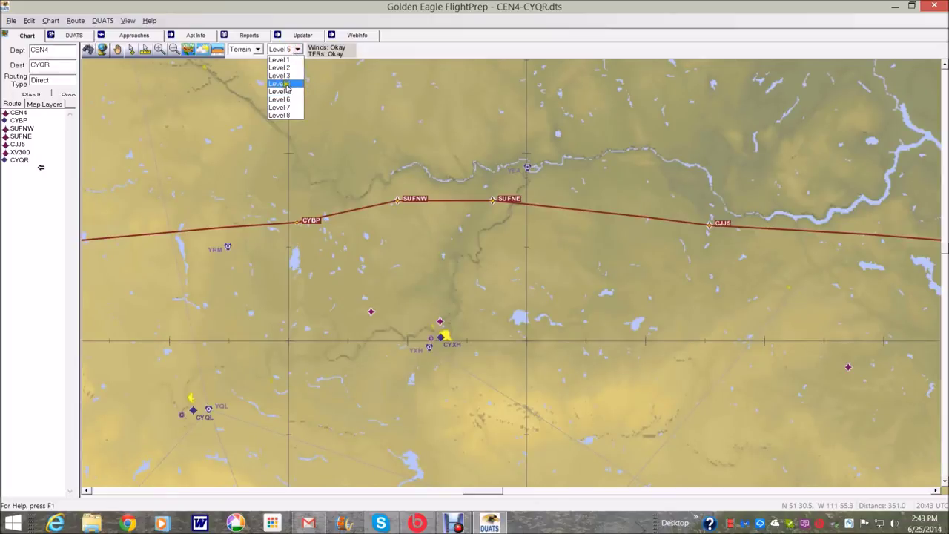
left_click(285, 85)
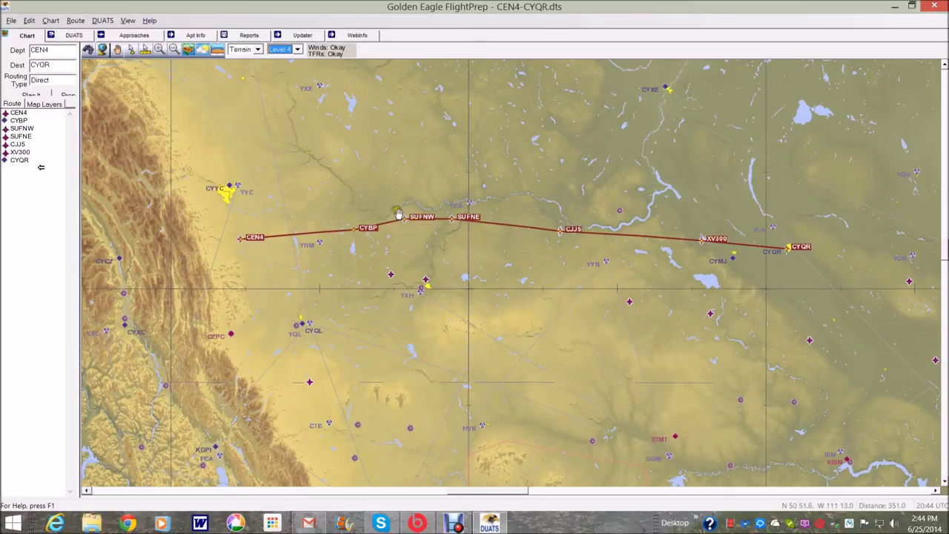
Set the chart to Level 7 and examine the route around the SUFNE and SUFNW waypoints.
left_click(297, 49)
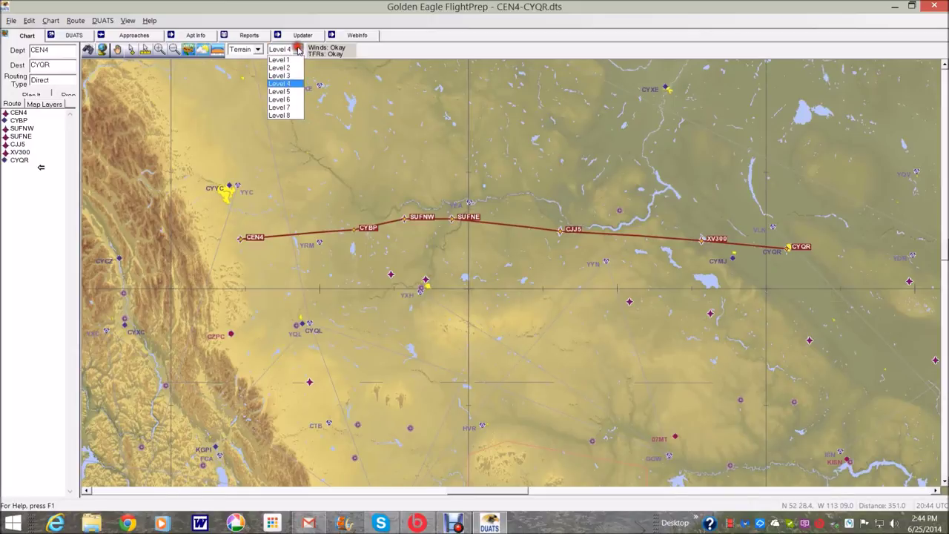
left_click(288, 115)
left_click_drag(404, 183, 477, 393)
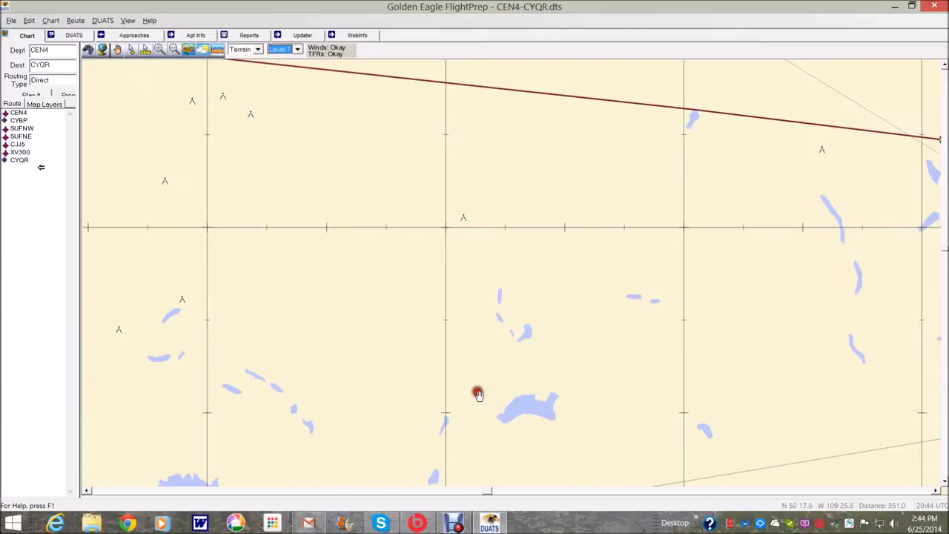
left_click_drag(407, 203, 586, 339)
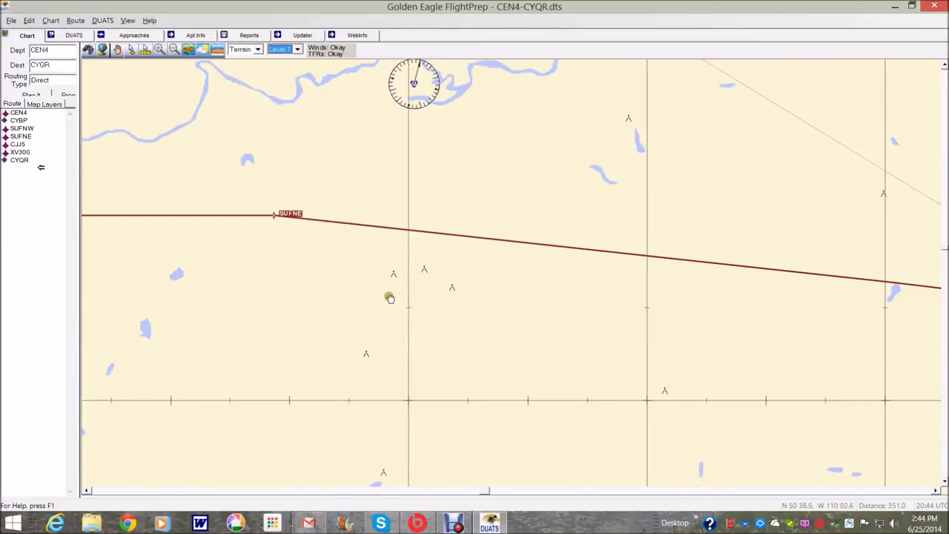
left_click_drag(390, 295, 827, 292)
left_click_drag(461, 296, 556, 339)
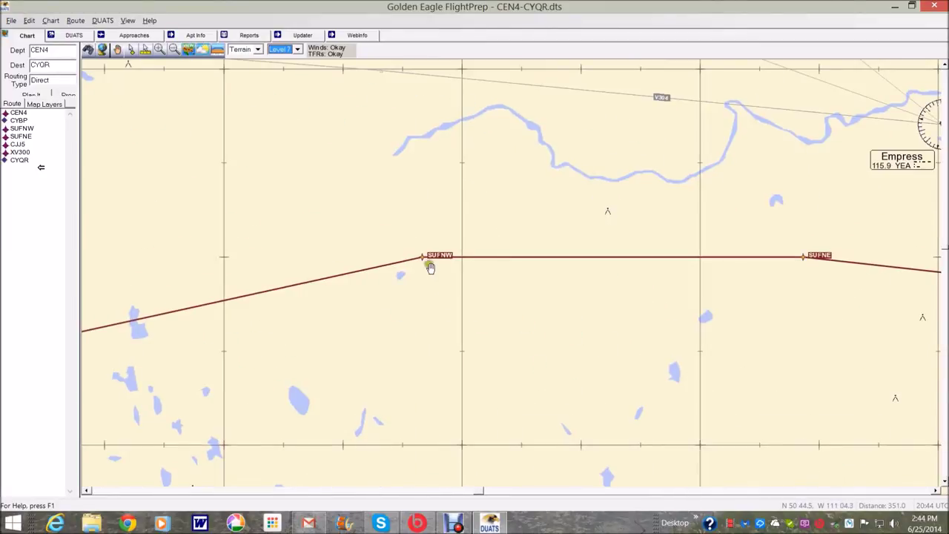
Set the chart to Level 8 and inspect the route leg between SUFNW and SUFNE in both directions.
left_click(299, 49)
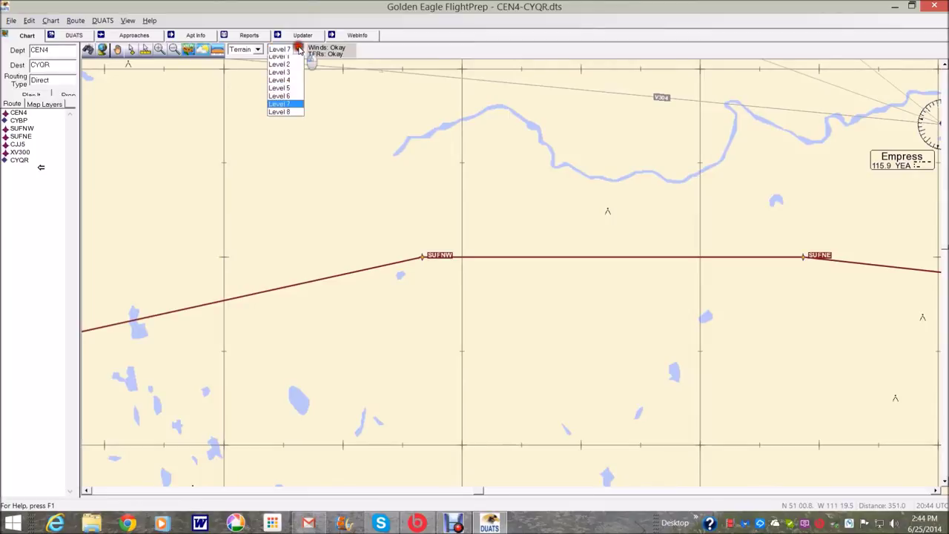
left_click(295, 121)
left_click_drag(355, 278, 478, 329)
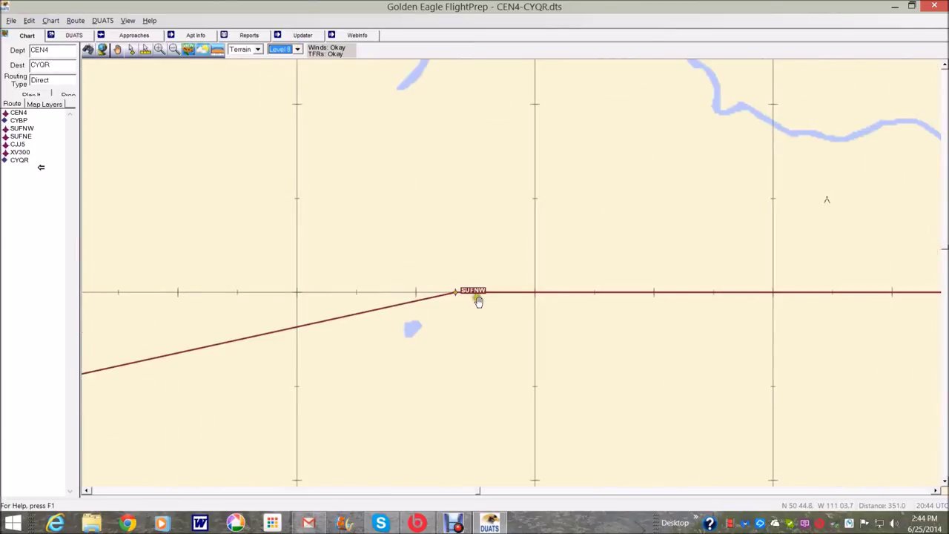
left_click_drag(634, 340, 400, 266)
left_click_drag(886, 266, 511, 239)
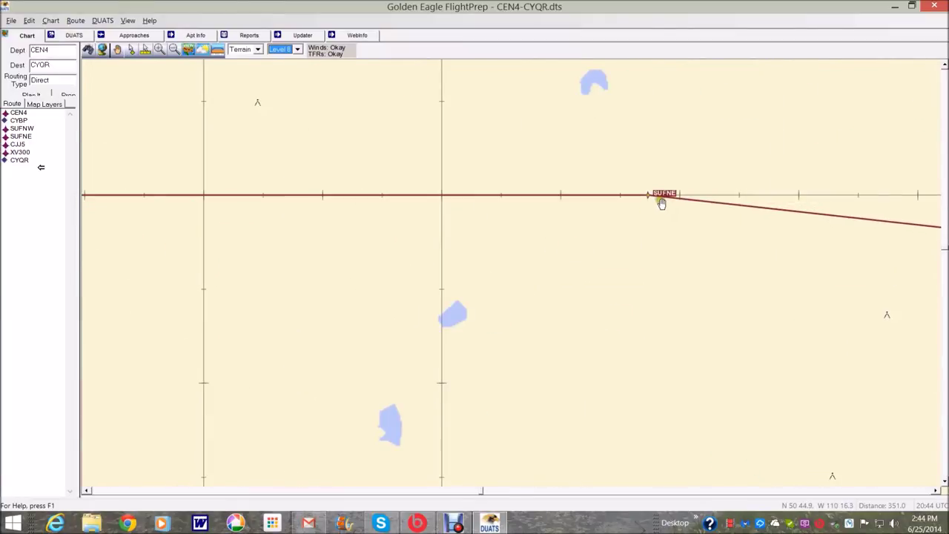
left_click_drag(553, 227, 737, 229)
left_click_drag(536, 274, 588, 241)
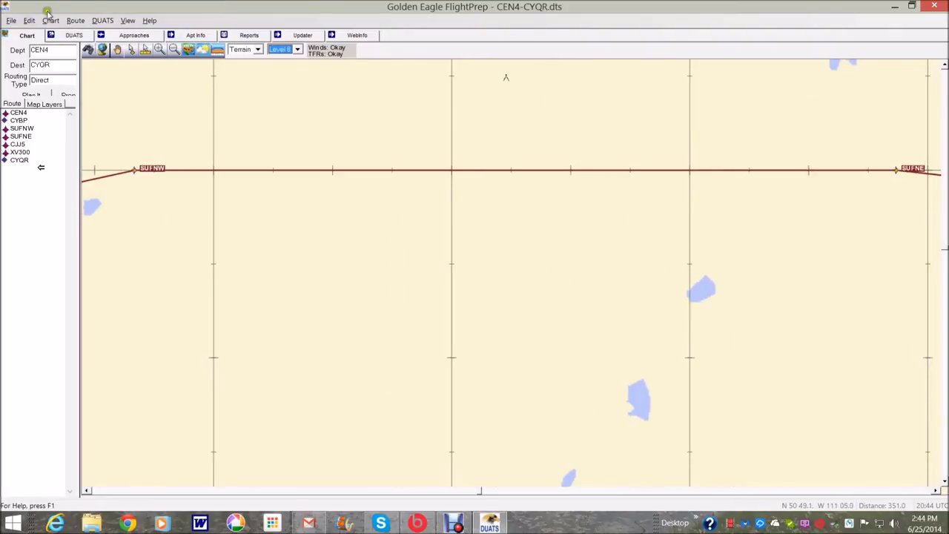
Return the chart to Level 4 and review the full route from CEN4 through CJJ5 to CYQR.
left_click(296, 49)
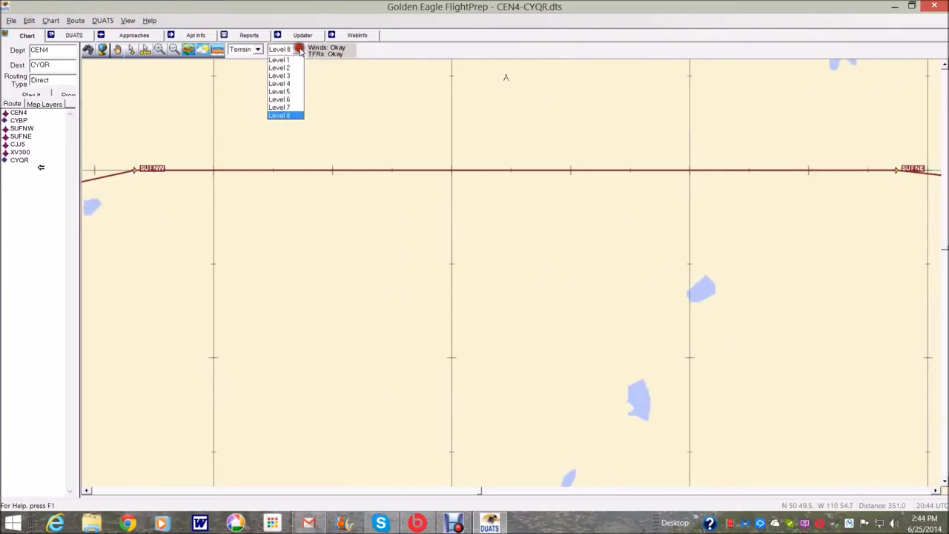
left_click(289, 86)
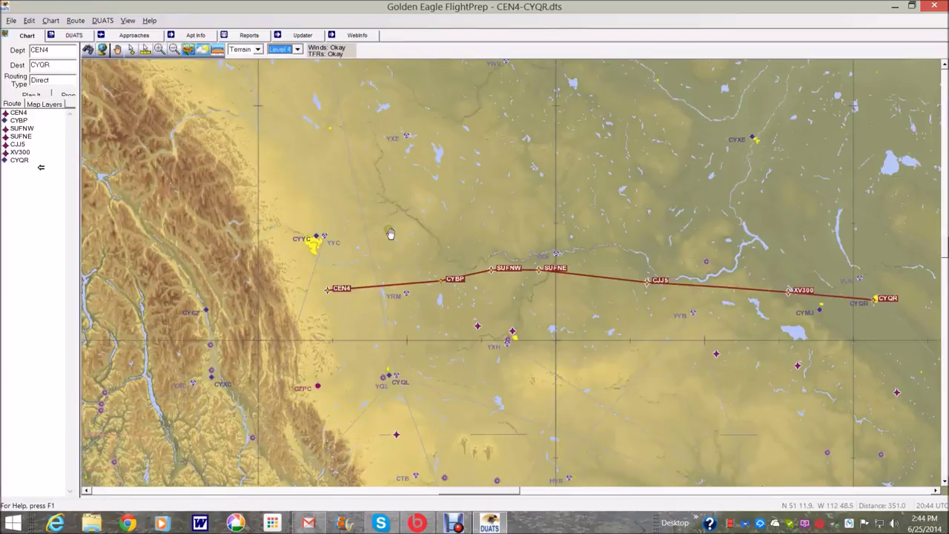
left_click_drag(681, 348, 657, 258)
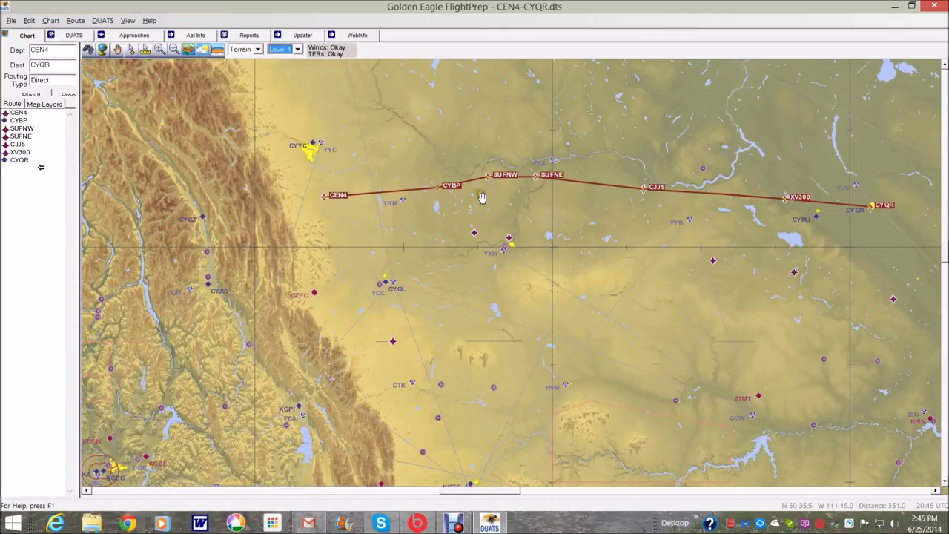
left_click_drag(518, 202, 476, 196)
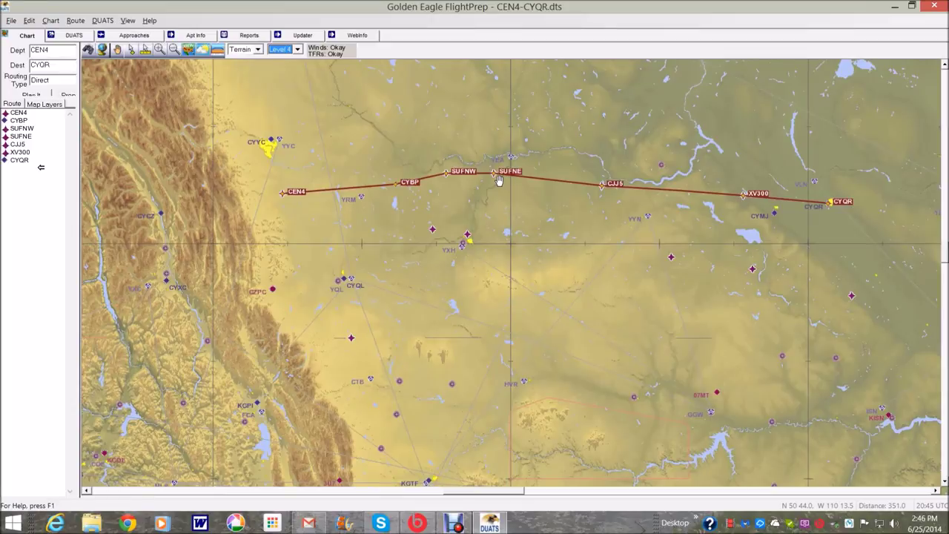
left_click_drag(614, 215, 551, 213)
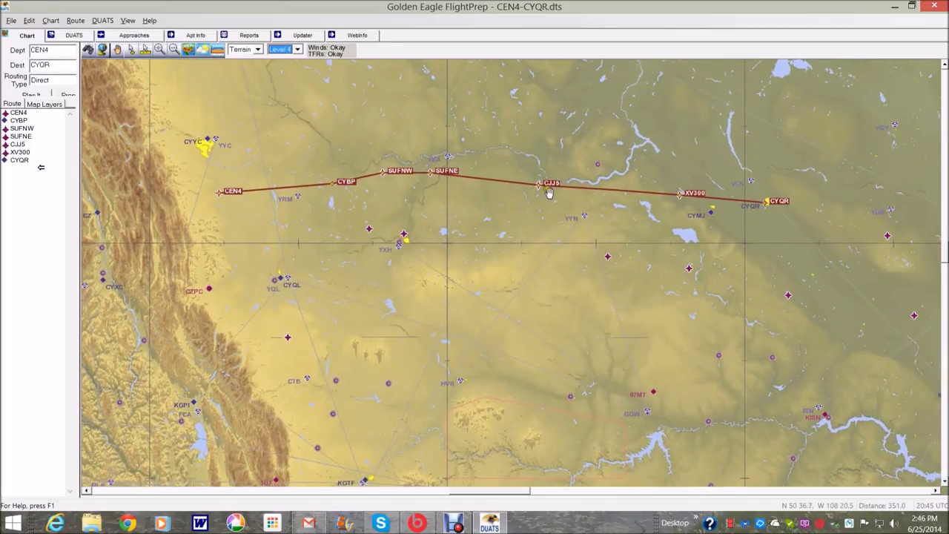
left_click(296, 49)
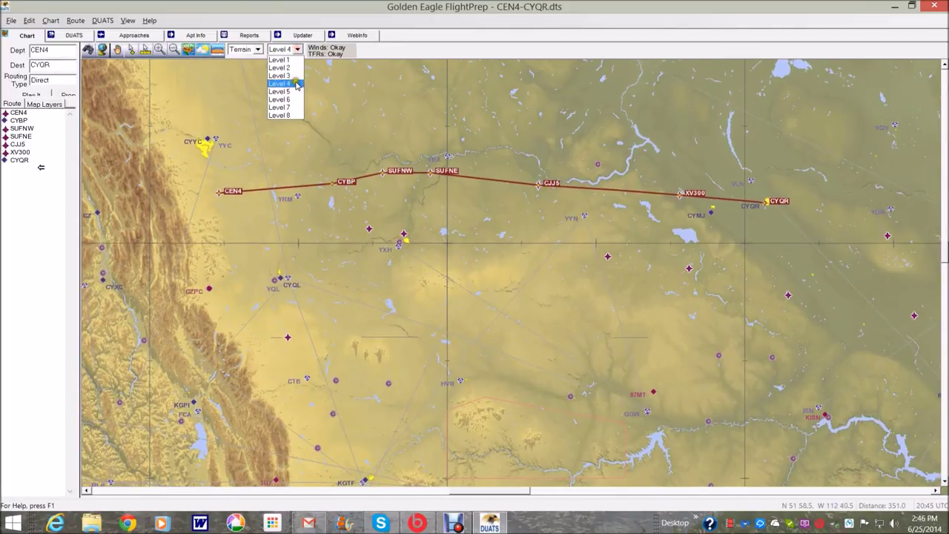
left_click(281, 115)
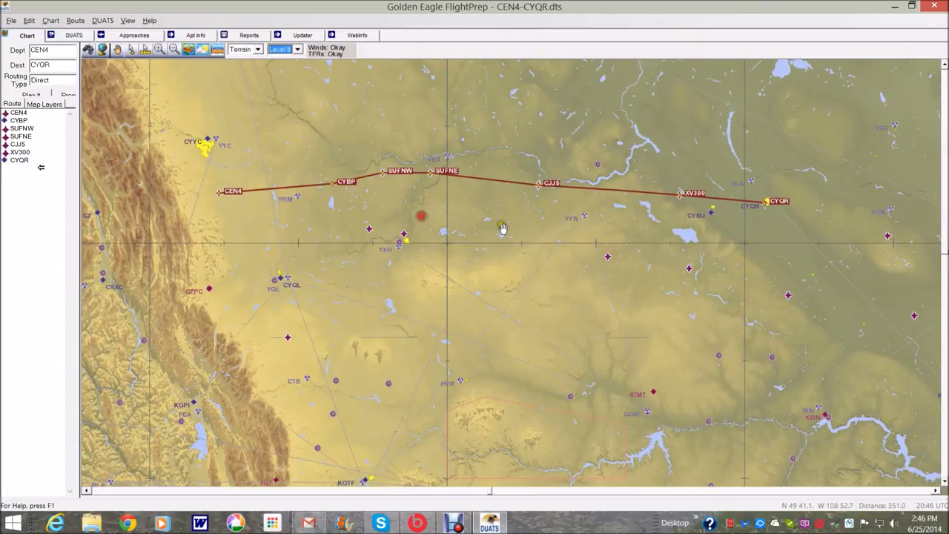
left_click_drag(456, 315, 445, 415)
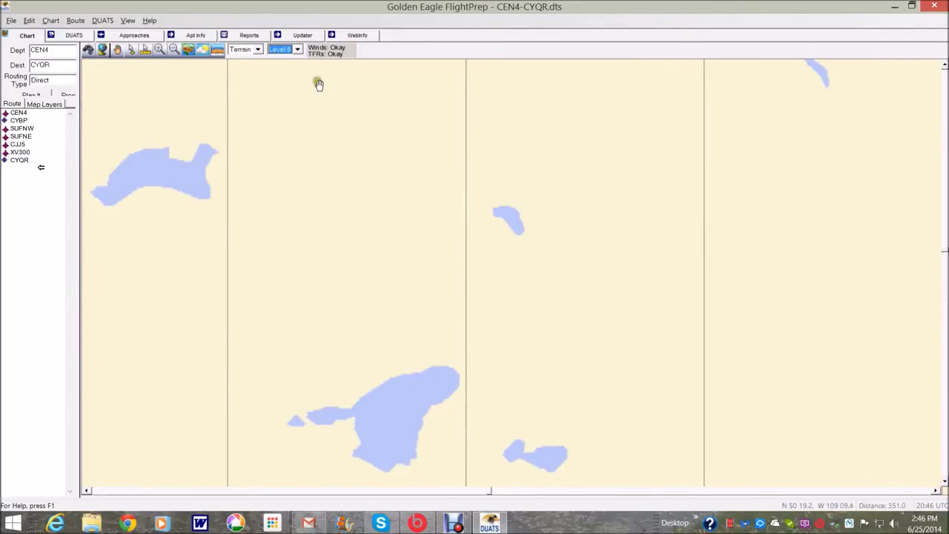
Set the chart to Level 5 and view the eastern part of the route from CJJ5 through XV300 to CYQR.
left_click(296, 49)
left_click(286, 92)
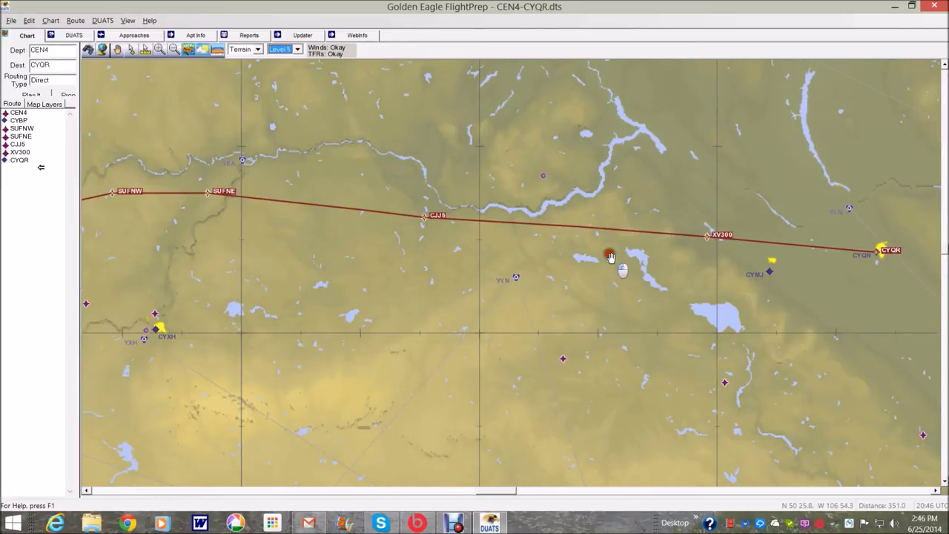
left_click_drag(610, 255, 371, 229)
left_click_drag(481, 226, 475, 275)
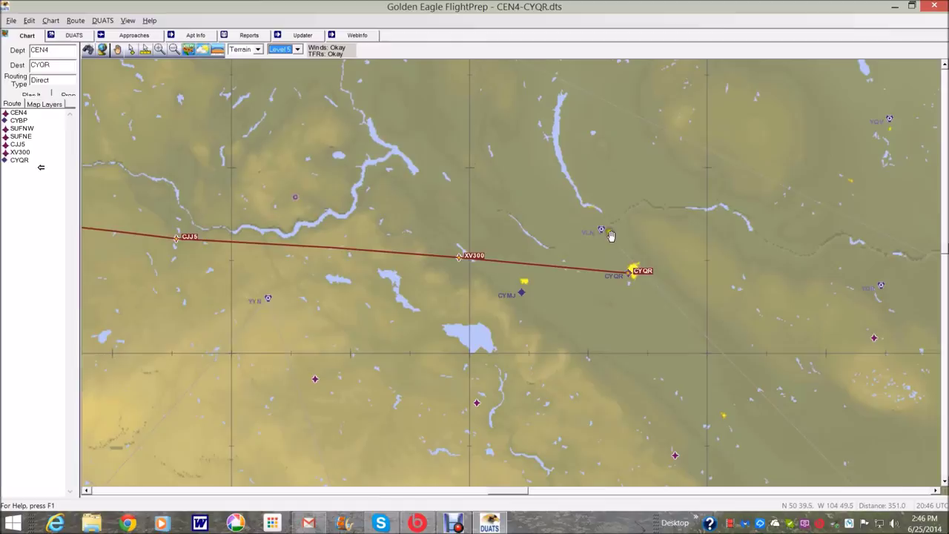
left_click_drag(608, 233, 603, 227)
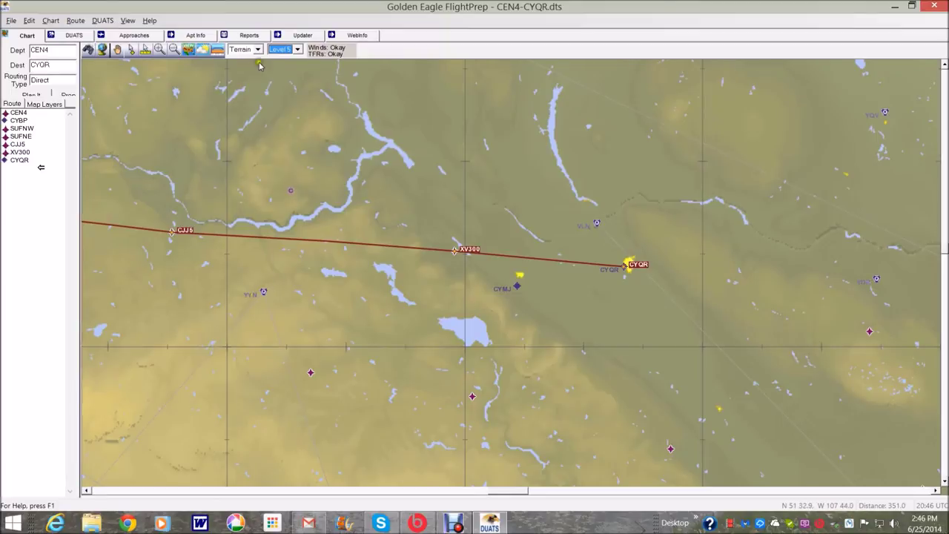
Set the chart to Level 7 and examine the Lumsden VOR and the V300 airway crossing at waypoint XV300.
left_click(297, 49)
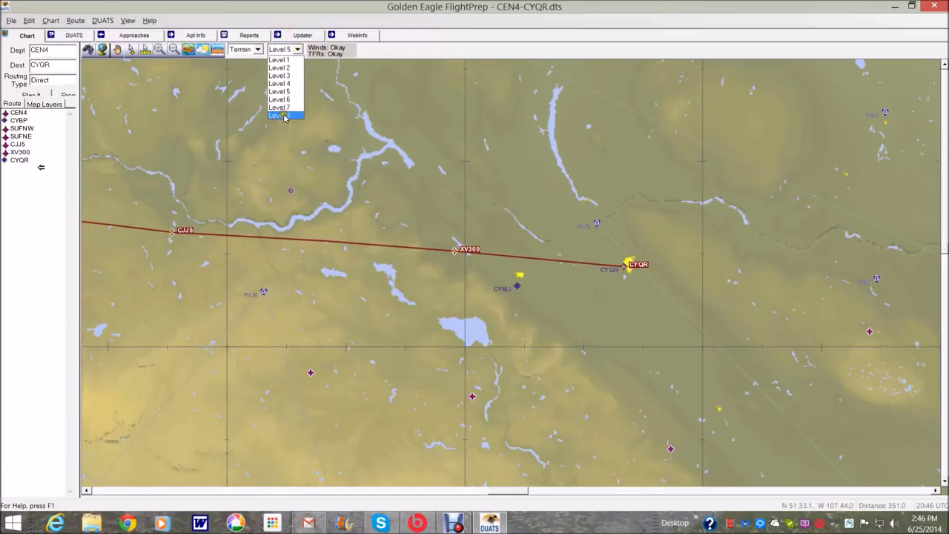
left_click(280, 107)
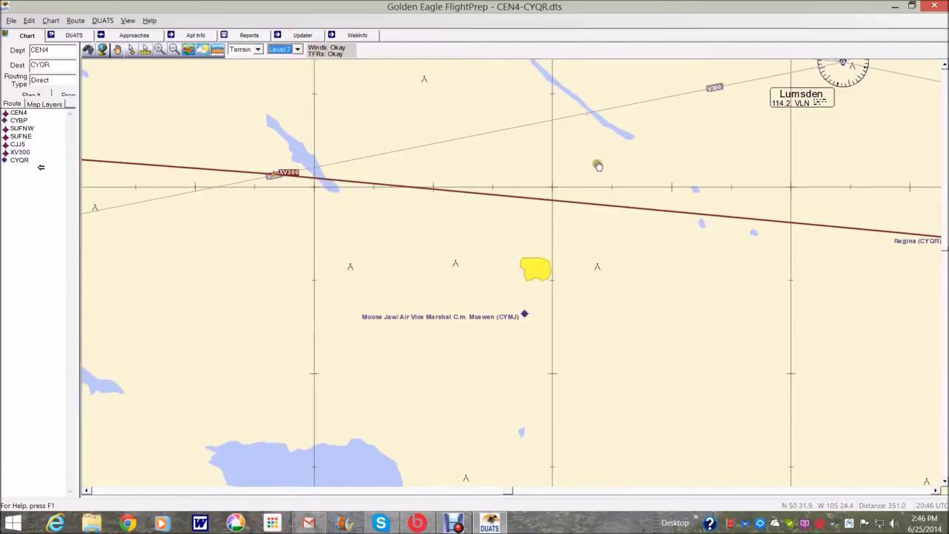
left_click_drag(598, 163, 533, 284)
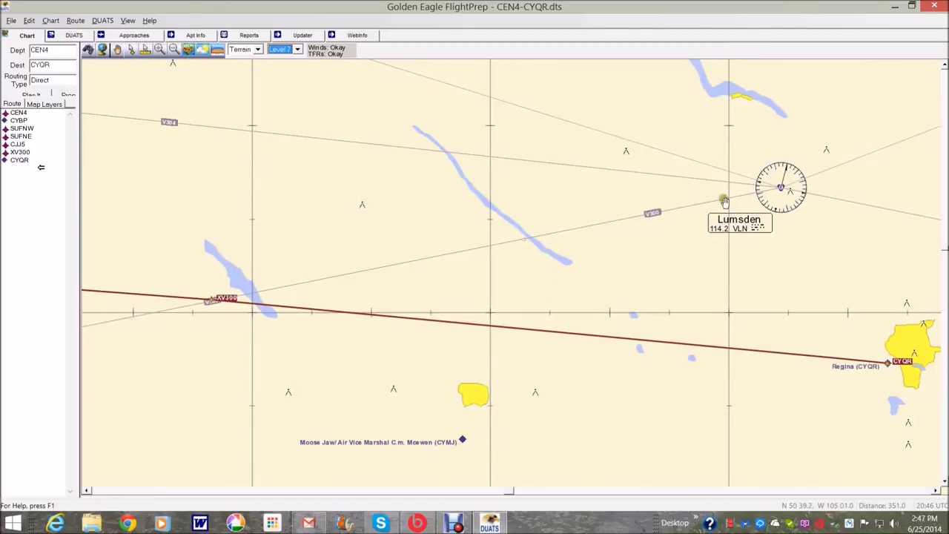
left_click_drag(217, 313, 318, 299)
left_click_drag(243, 332, 460, 273)
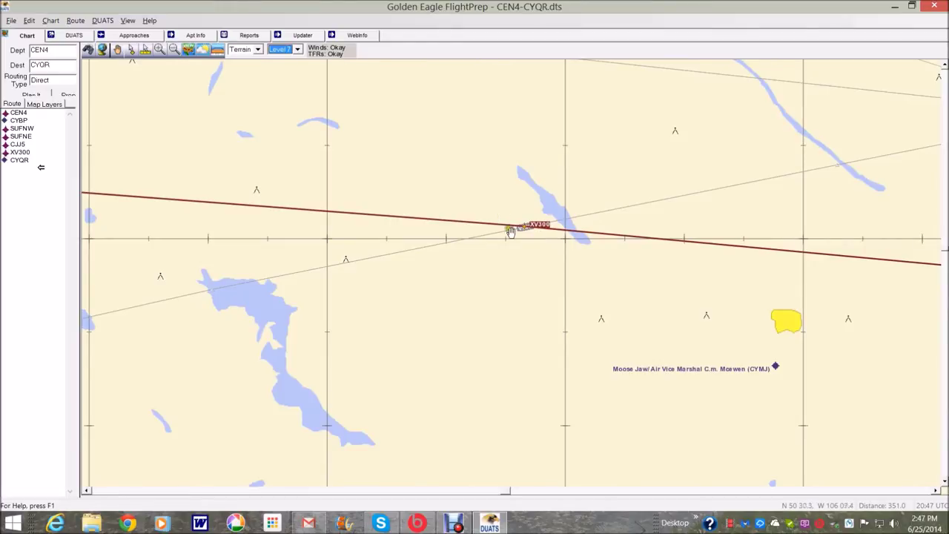
Follow the V300 airway west of XV300 on the chart and return to the waypoint.
left_click_drag(462, 267, 385, 230)
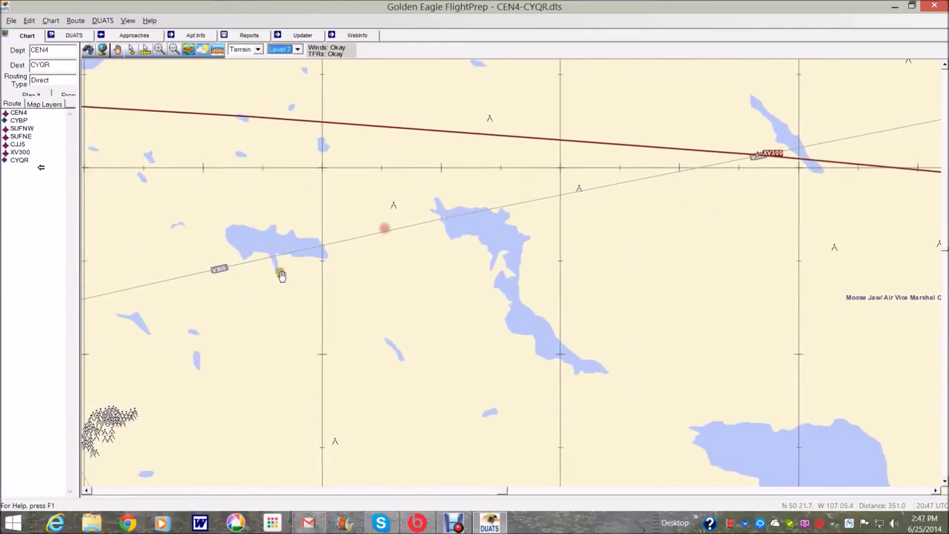
left_click_drag(277, 271, 601, 229)
left_click_drag(760, 241, 424, 264)
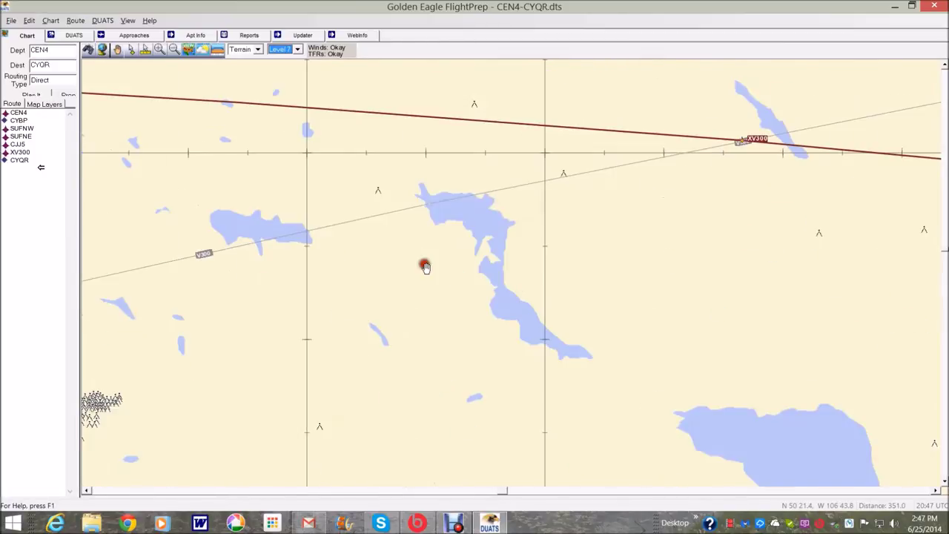
left_click_drag(654, 236, 615, 233)
left_click_drag(620, 180, 423, 243)
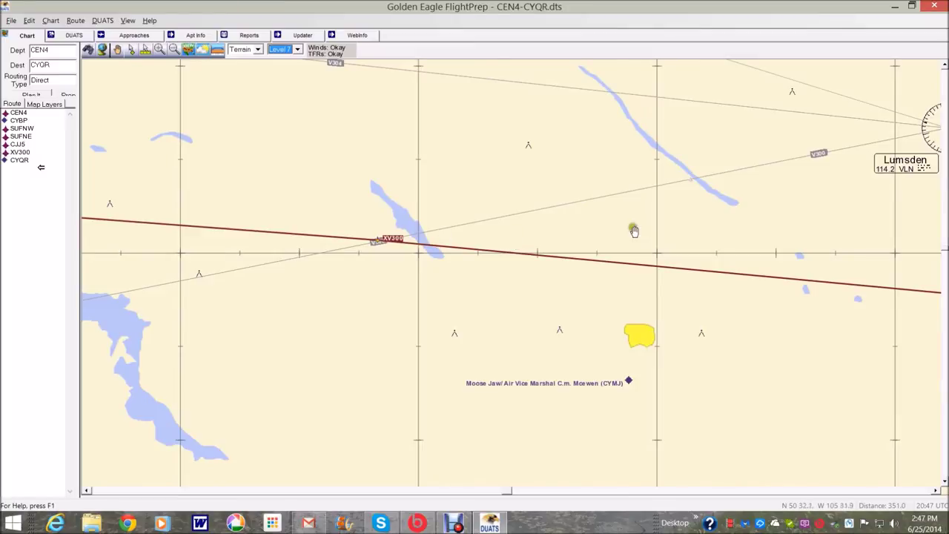
Follow the final route leg from XV300 past Moose Jaw (CYMJ) to Regina (CYQR).
mouse_move(721, 227)
left_mouse_down()
mouse_move(563, 195)
mouse_move(491, 330)
left_mouse_up()
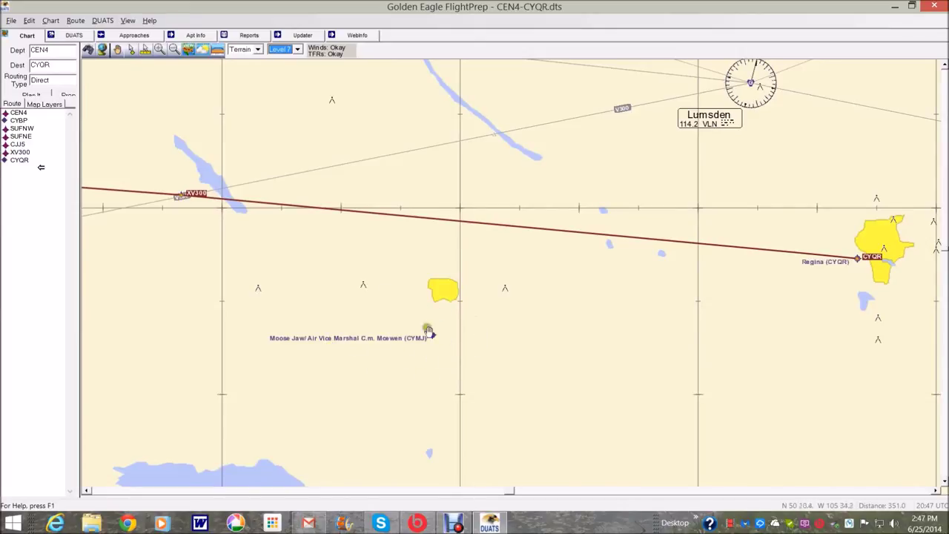
left_click_drag(524, 362, 441, 359)
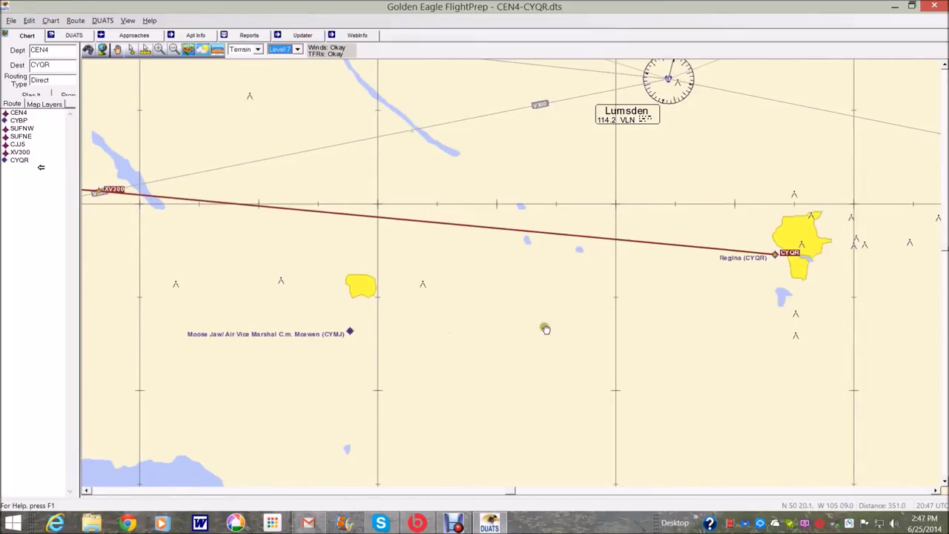
left_click_drag(544, 327, 403, 322)
left_click_drag(549, 319, 420, 313)
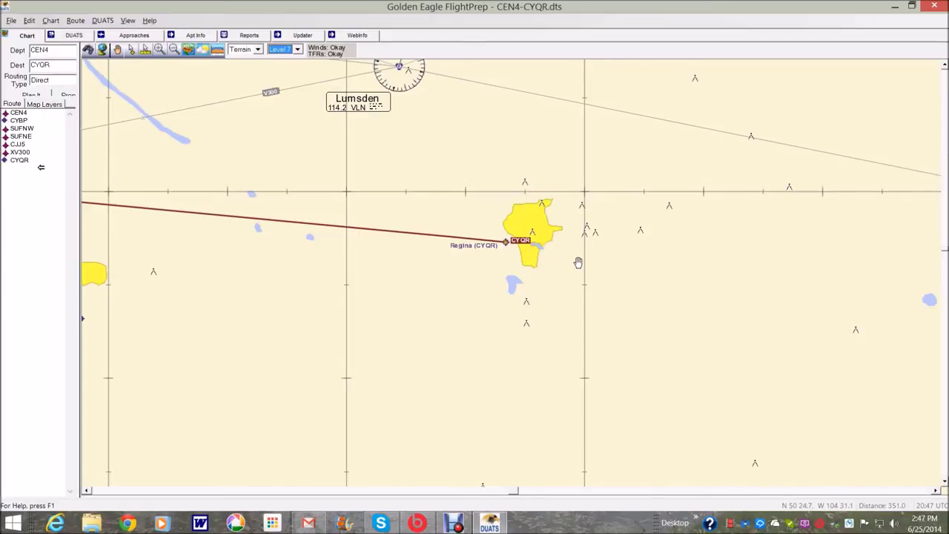
left_click(541, 277)
left_click_drag(541, 277, 453, 294)
left_click_drag(390, 282, 619, 289)
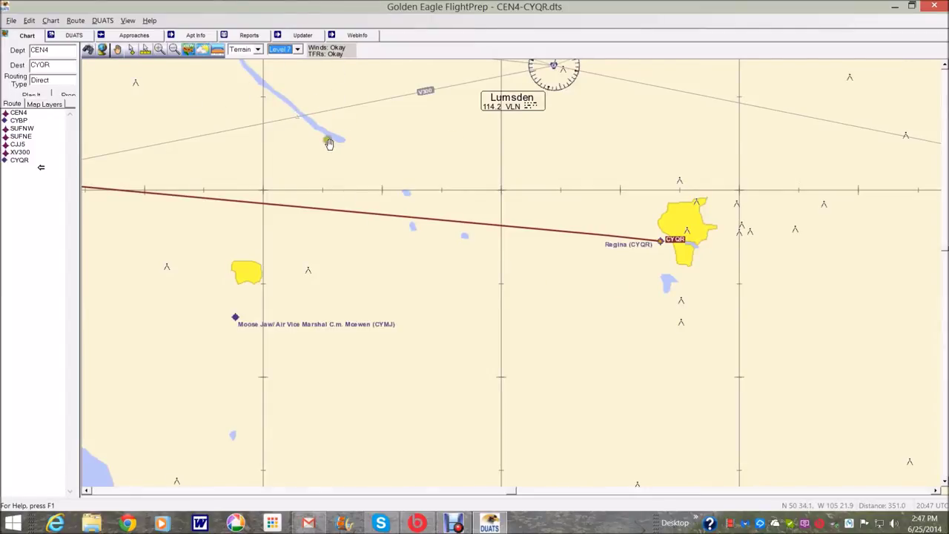
Return along the route from CYQR to XV300 and inspect its intersection with the V300 airway.
left_click_drag(329, 142, 501, 153)
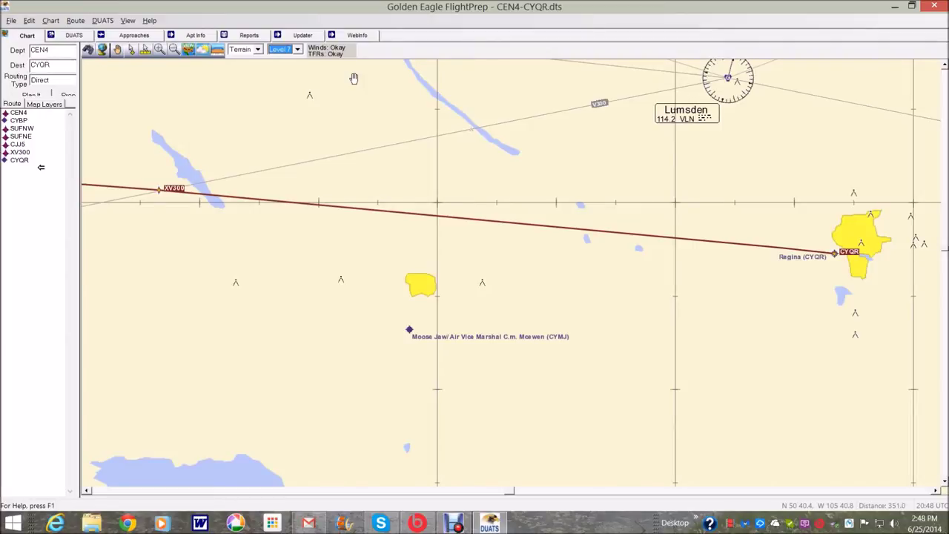
left_click_drag(356, 112, 513, 152)
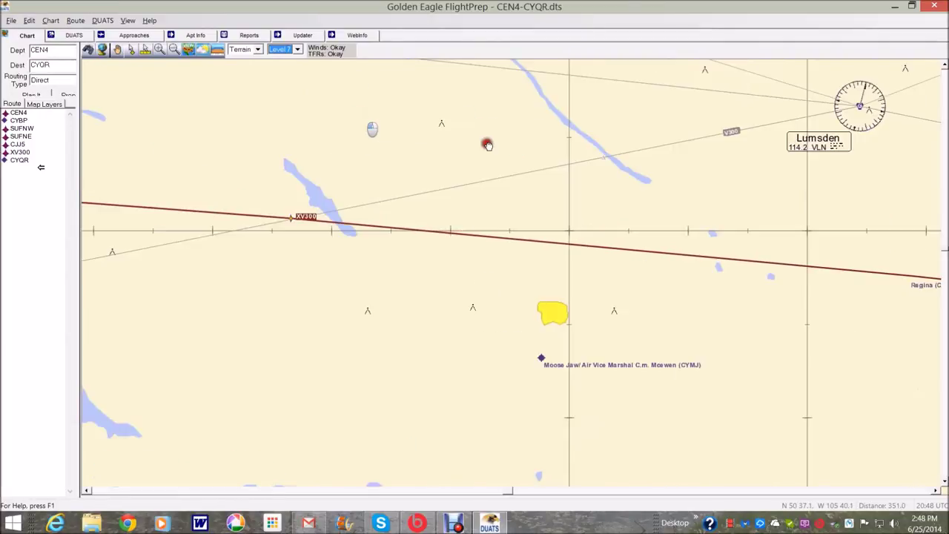
left_click_drag(273, 196, 247, 185)
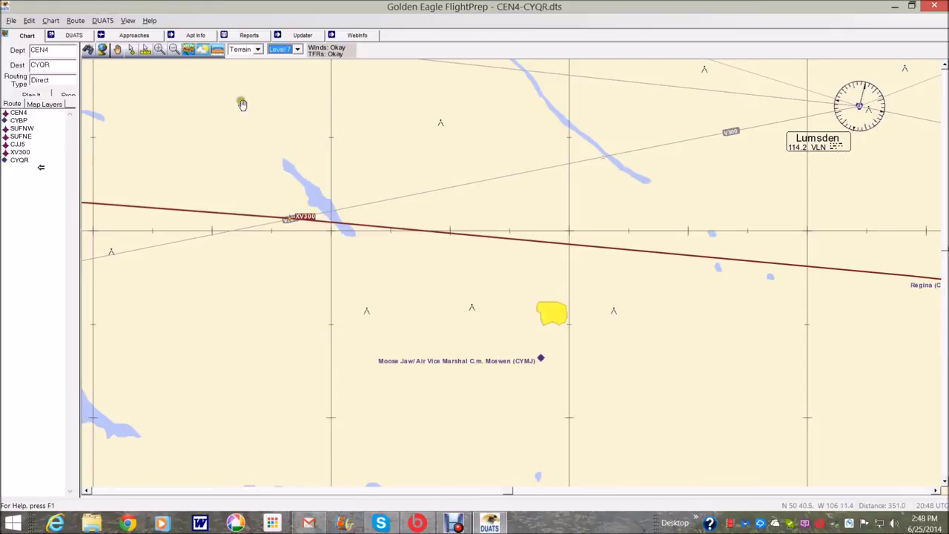
left_click_drag(240, 104, 369, 138)
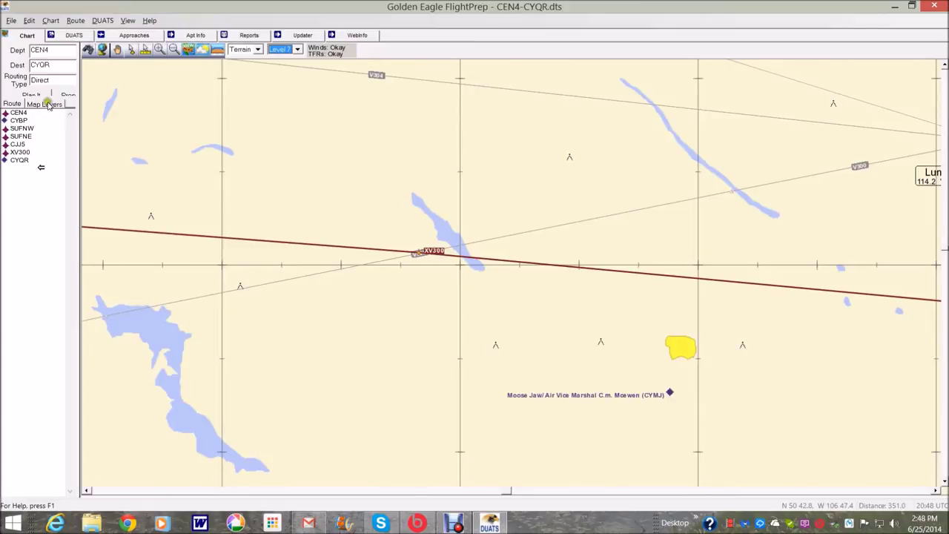
left_click_drag(240, 155, 272, 212)
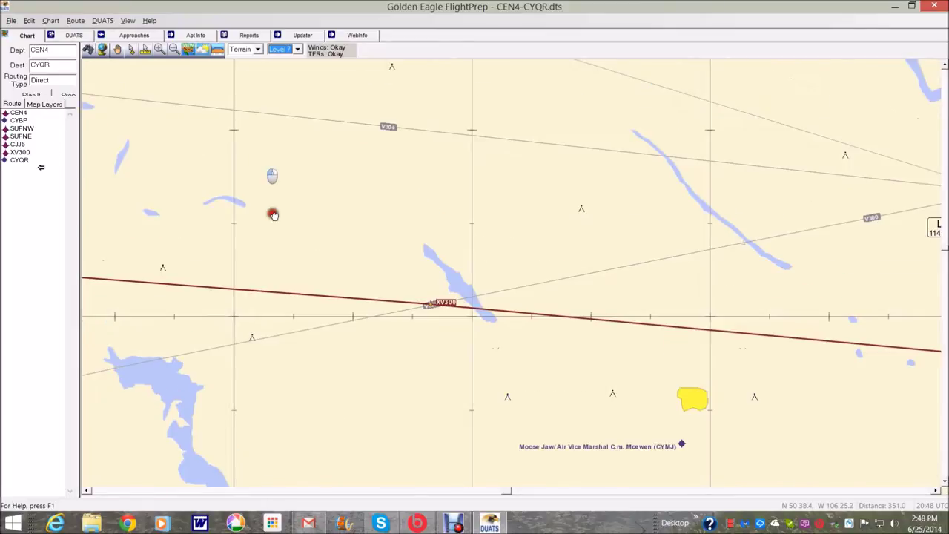
Create a new Flight Log report for the route and review its legs from High River to Regina.
left_click(248, 36)
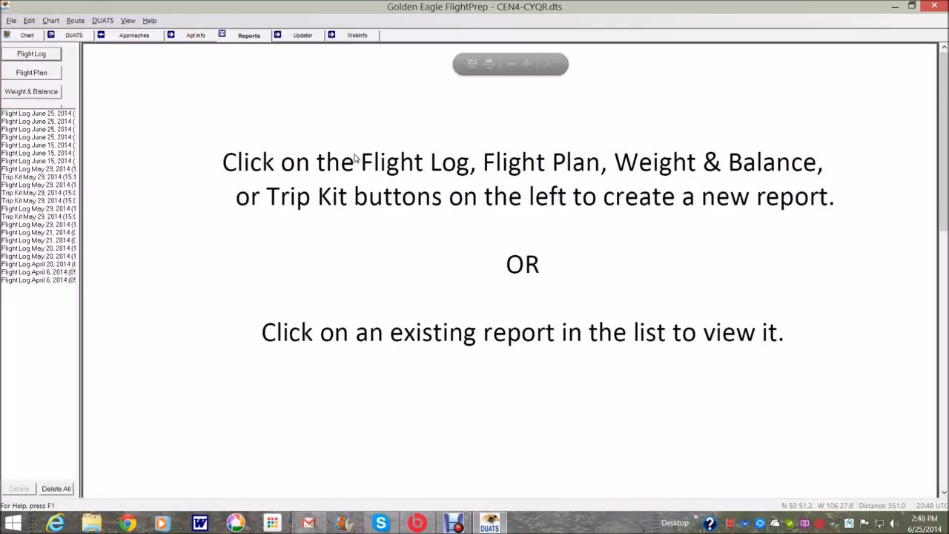
left_click(39, 58)
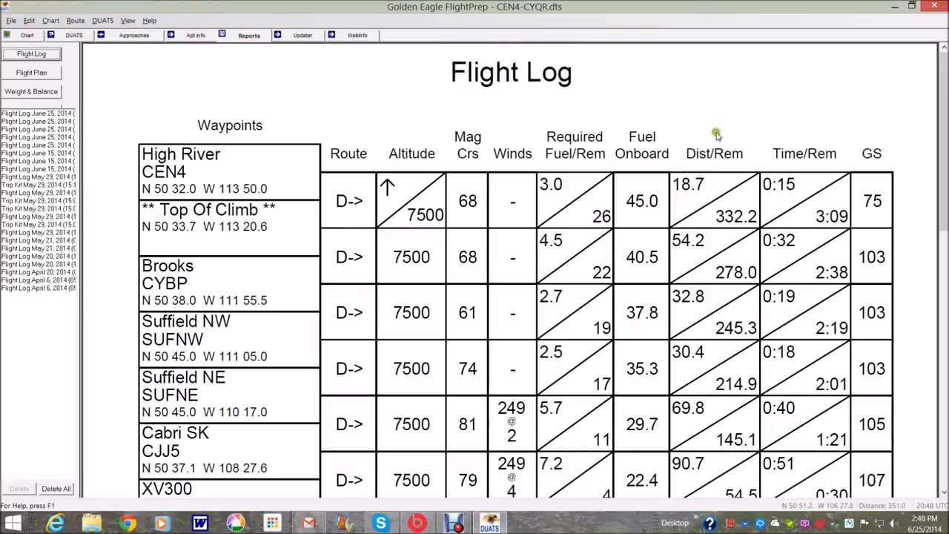
left_click_drag(945, 133, 945, 231)
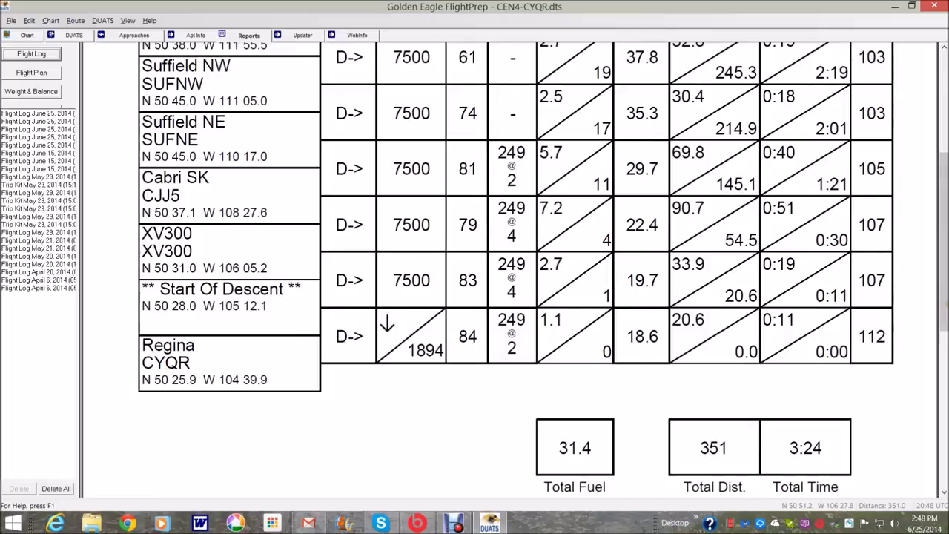
left_click_drag(943, 234, 943, 172)
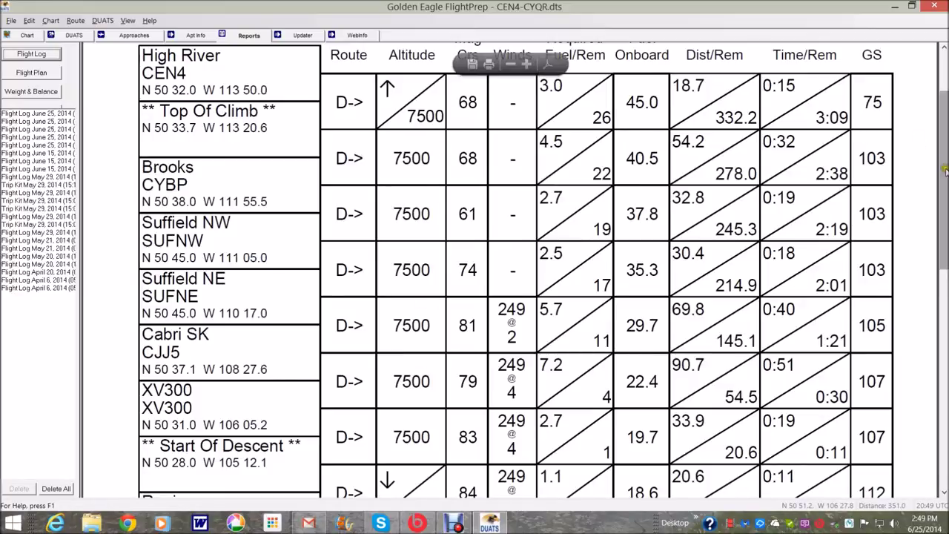
left_click_drag(945, 171, 945, 155)
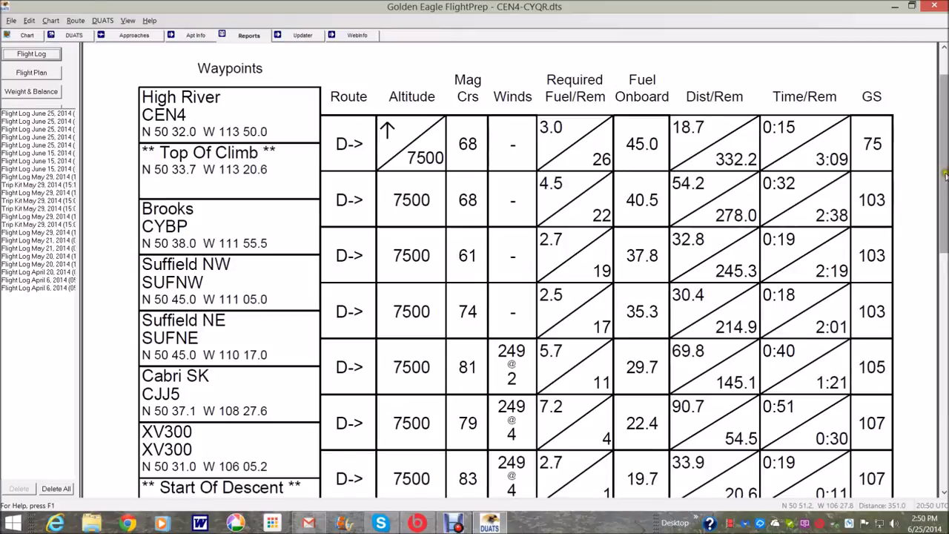
left_click_drag(943, 185, 943, 252)
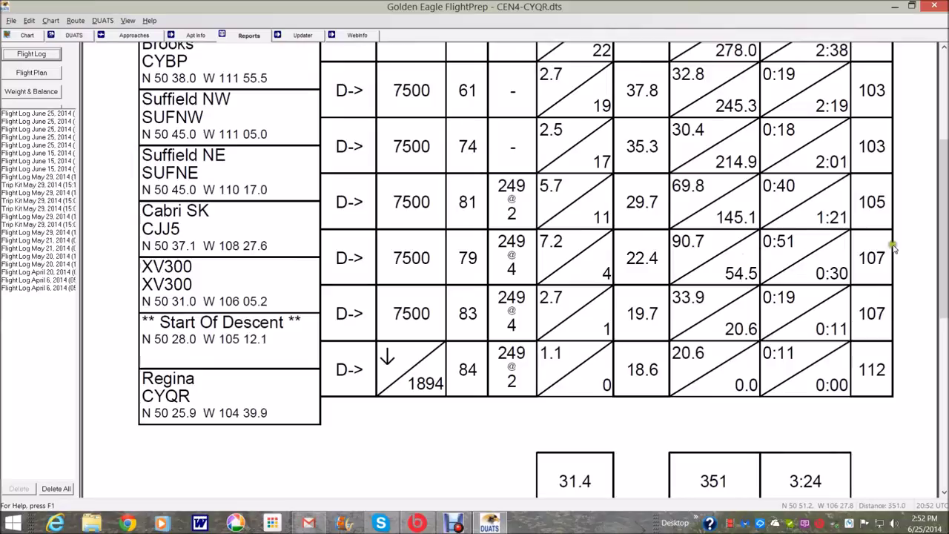
Examine the flight log's Required Fuel/Rem column from the first leg down to the Total Fuel box.
left_click_drag(944, 241, 945, 189)
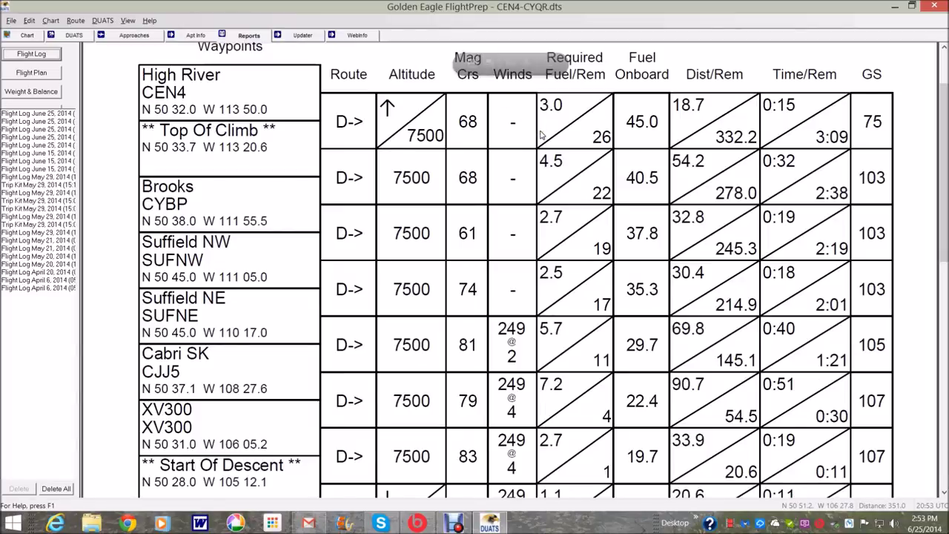
left_click(582, 143)
left_click_drag(944, 213, 944, 267)
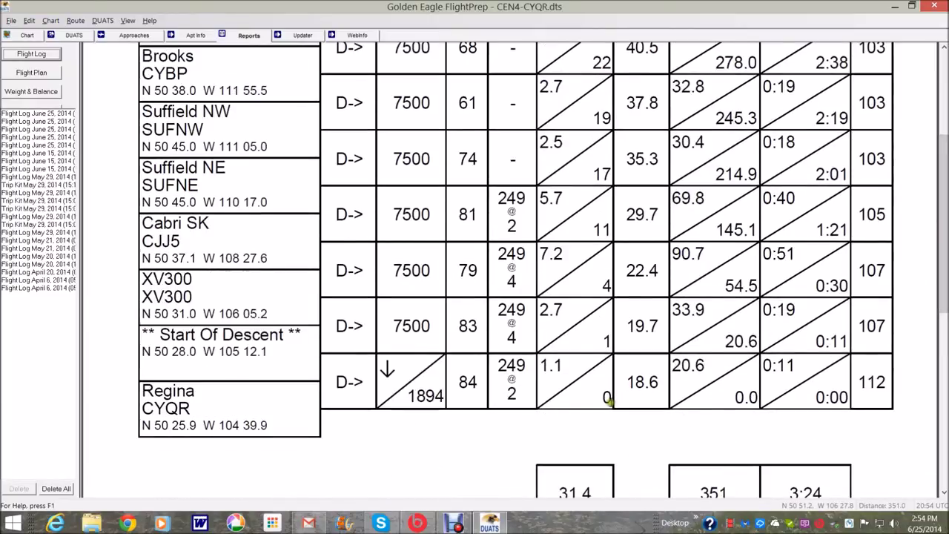
left_click_drag(944, 298, 945, 336)
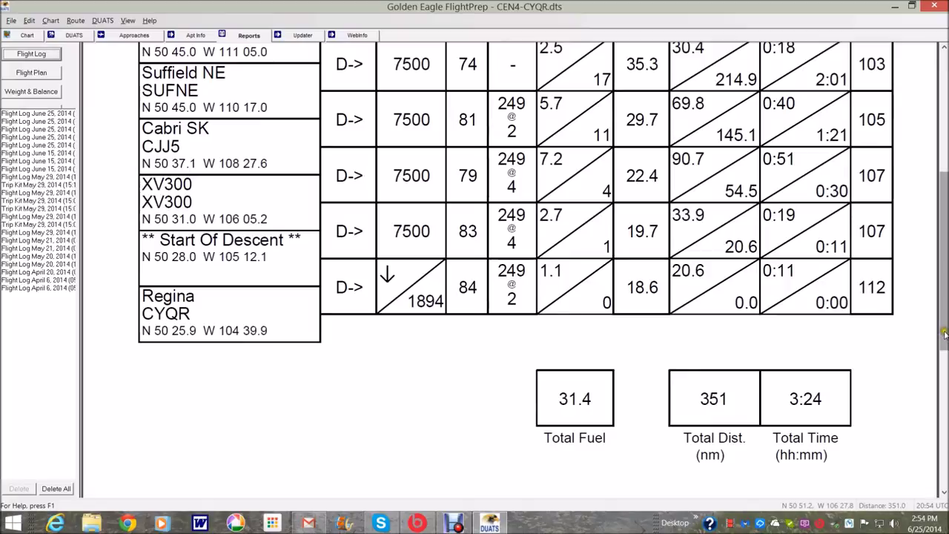
Review the flight log's distance, time and ground speed columns together with the total distance and total time.
left_click_drag(944, 335, 944, 278)
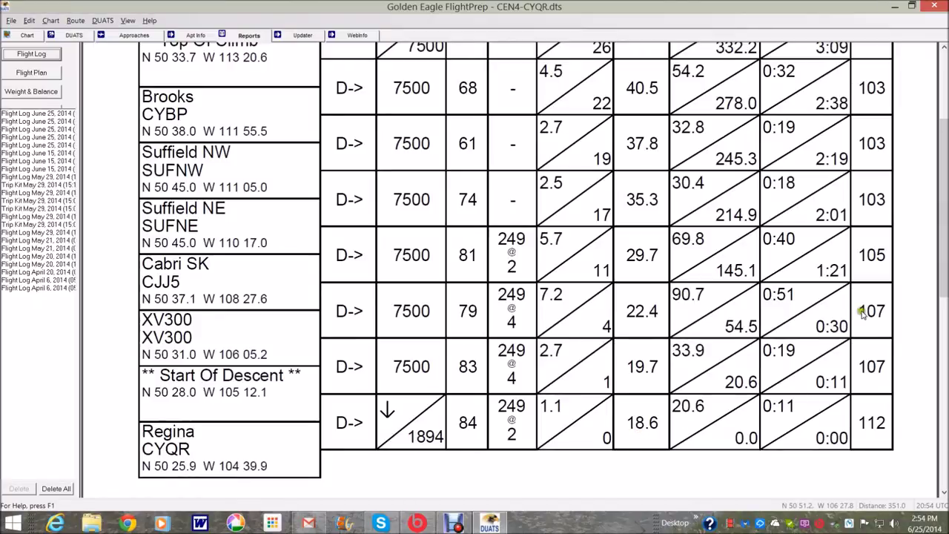
left_click(945, 215)
left_click_drag(945, 215, 945, 191)
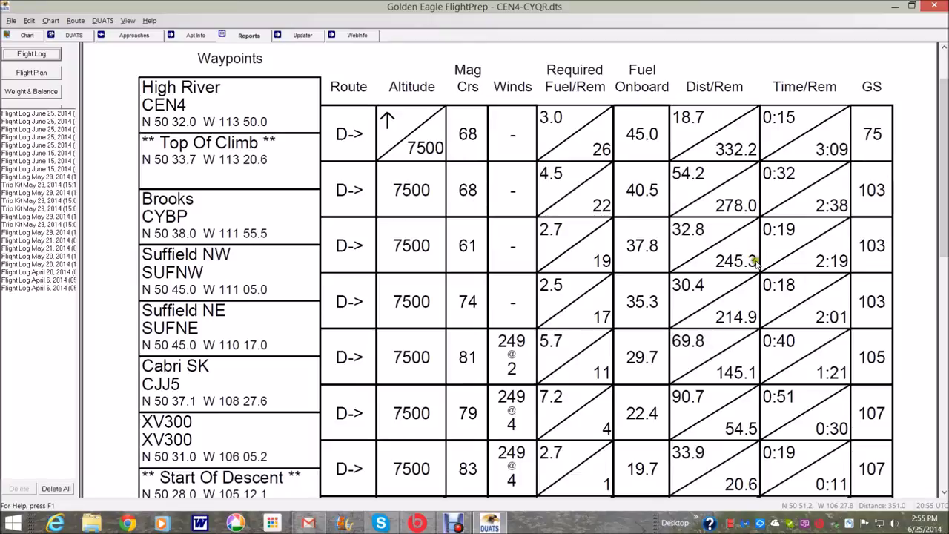
left_click(945, 234)
mouse_move(780, 133)
left_click_drag(945, 231, 946, 317)
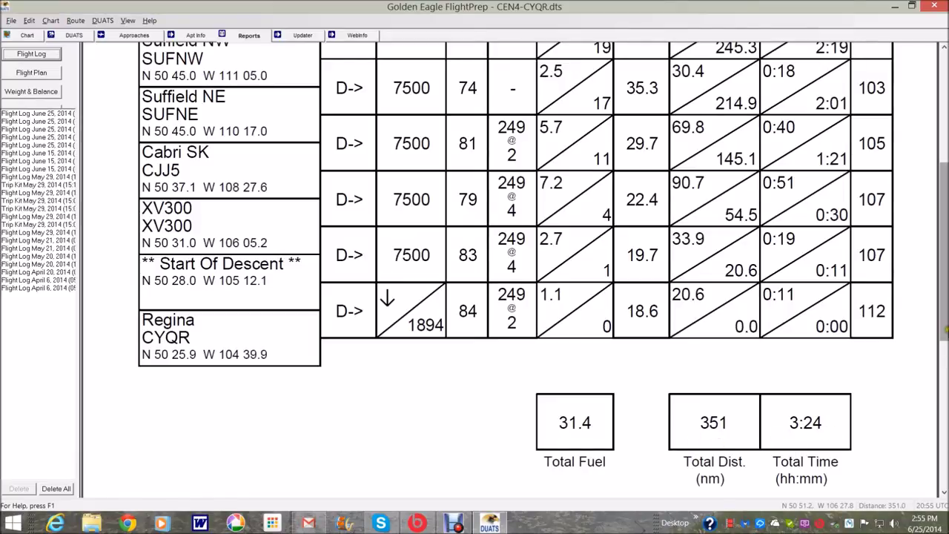
scroll(944, 396, "down", 3)
left_click_drag(943, 396, 935, 268)
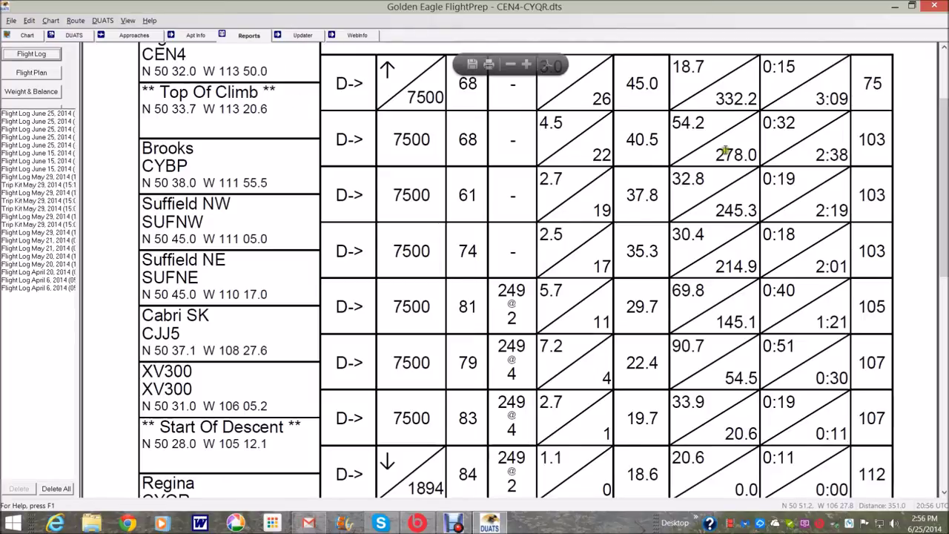
Create a Flight Plan report for the CEN4 to CYQR route and review its Route of Flight section.
left_click_drag(943, 186, 941, 144)
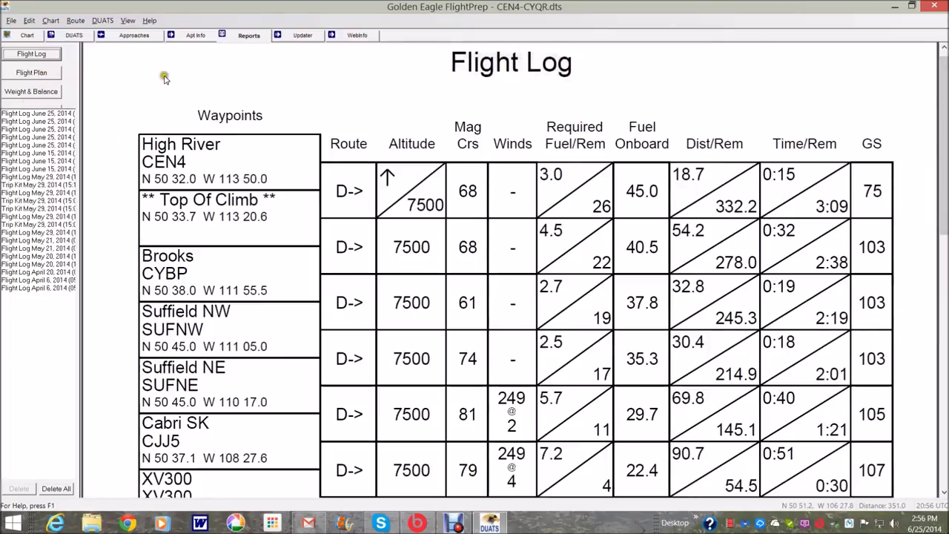
left_click(26, 73)
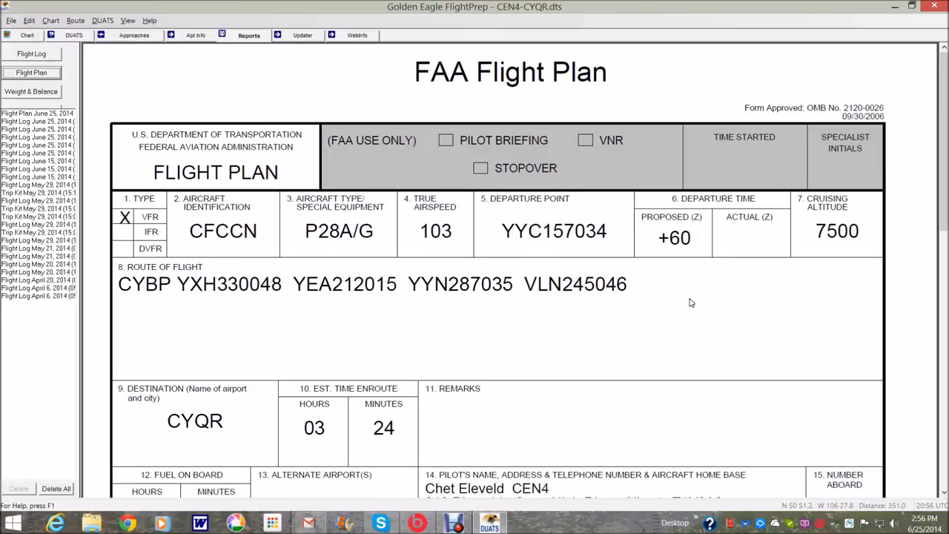
left_click_drag(942, 184, 943, 182)
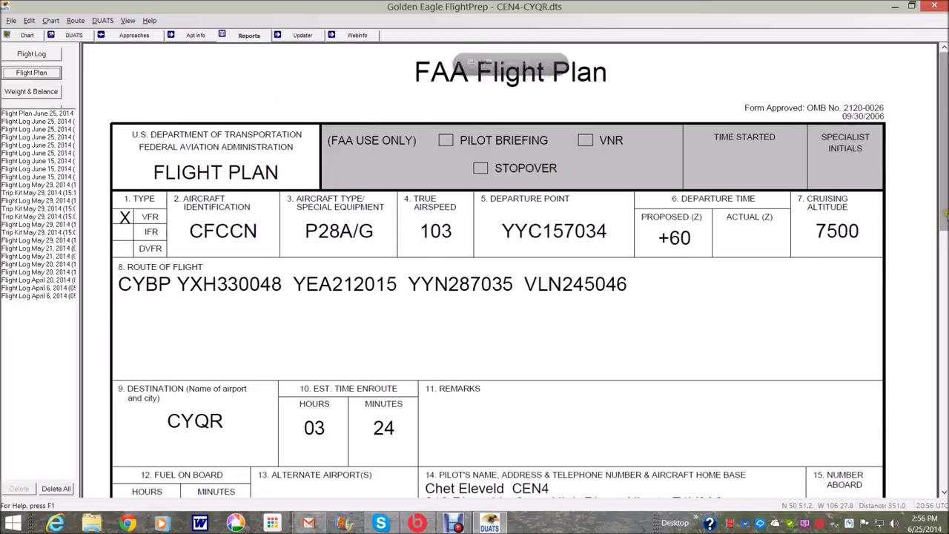
mouse_move(944, 211)
left_mouse_down()
mouse_move(944, 258)
mouse_move(944, 199)
left_mouse_up()
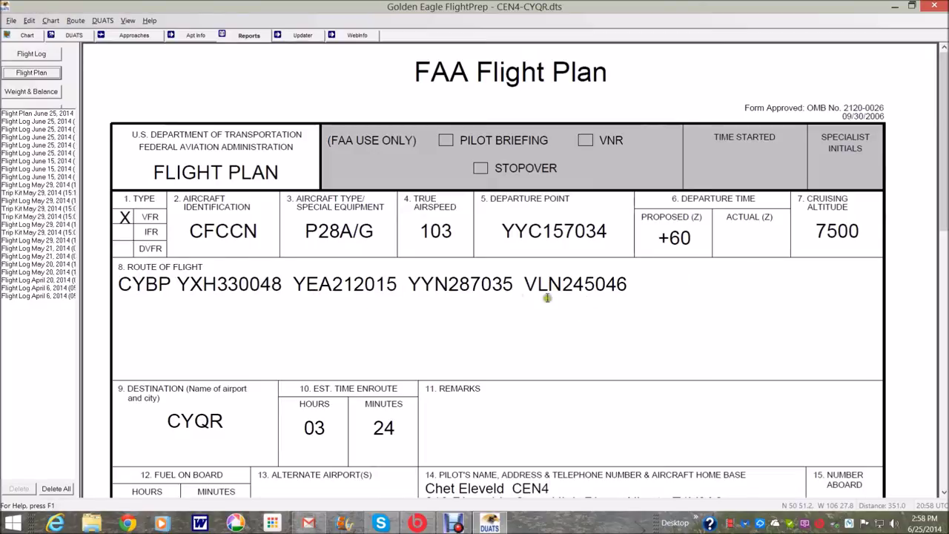
left_click(692, 296)
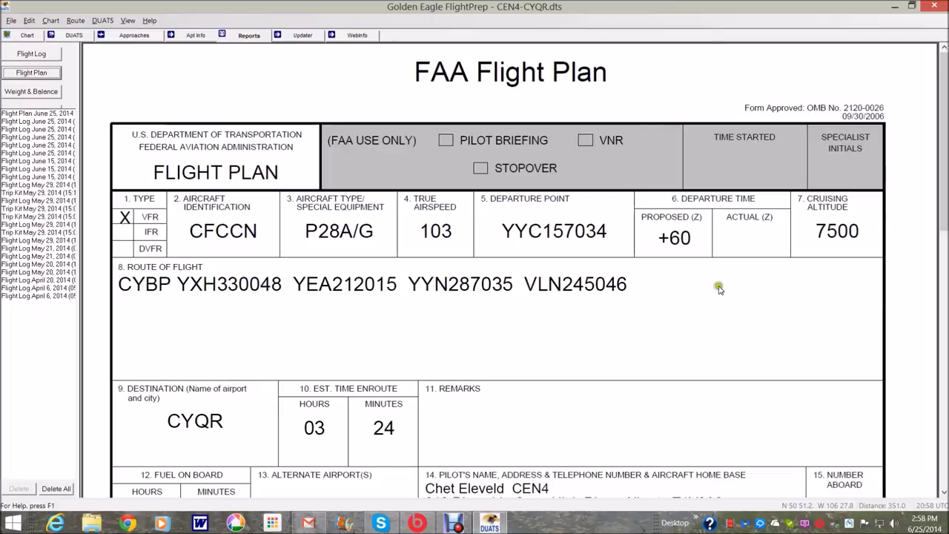
left_click(438, 324)
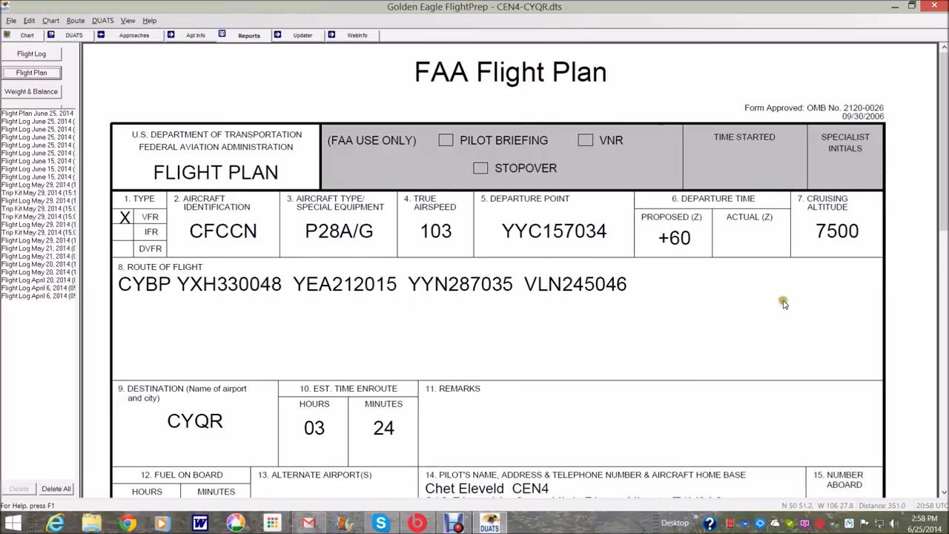
Review the rest of the flight plan form down to its end and create a Weight and Balance report.
left_click_drag(944, 224, 944, 284)
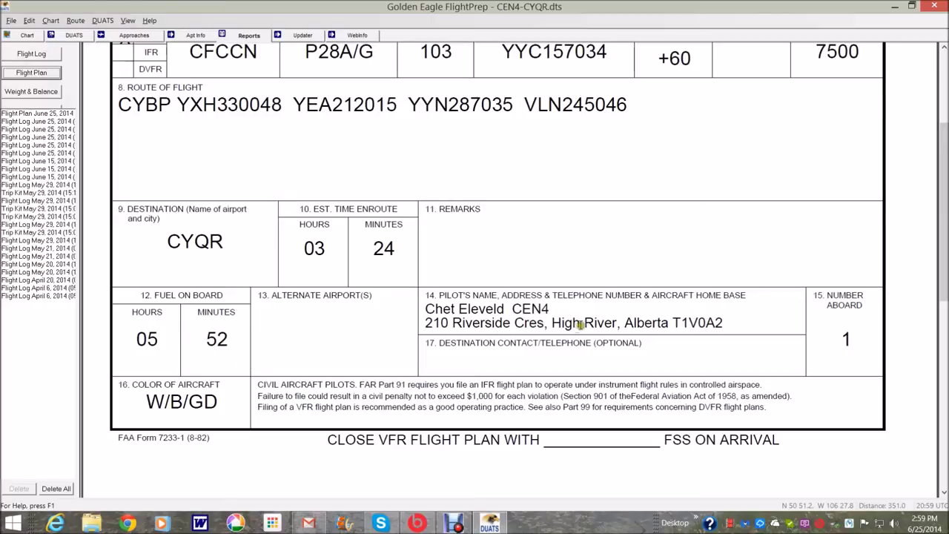
left_click_drag(943, 285, 944, 398)
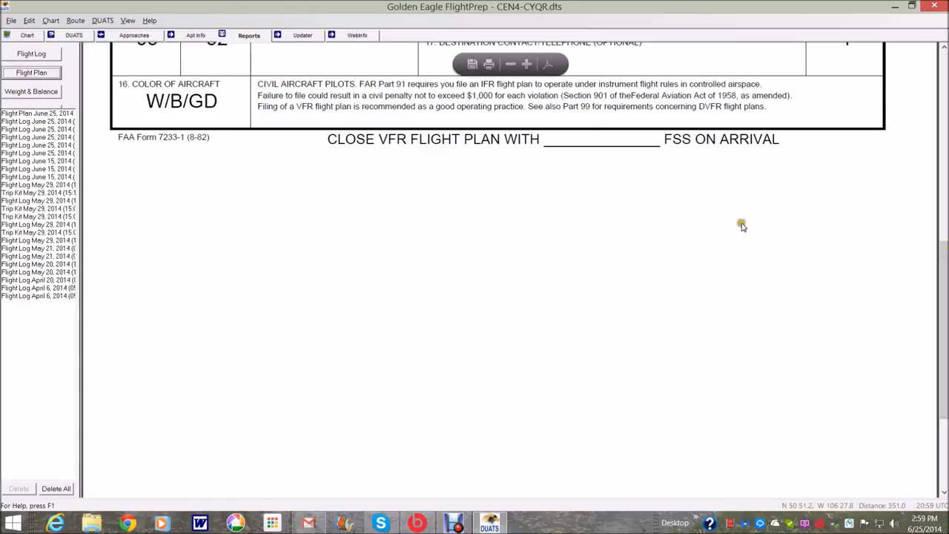
left_click(31, 93)
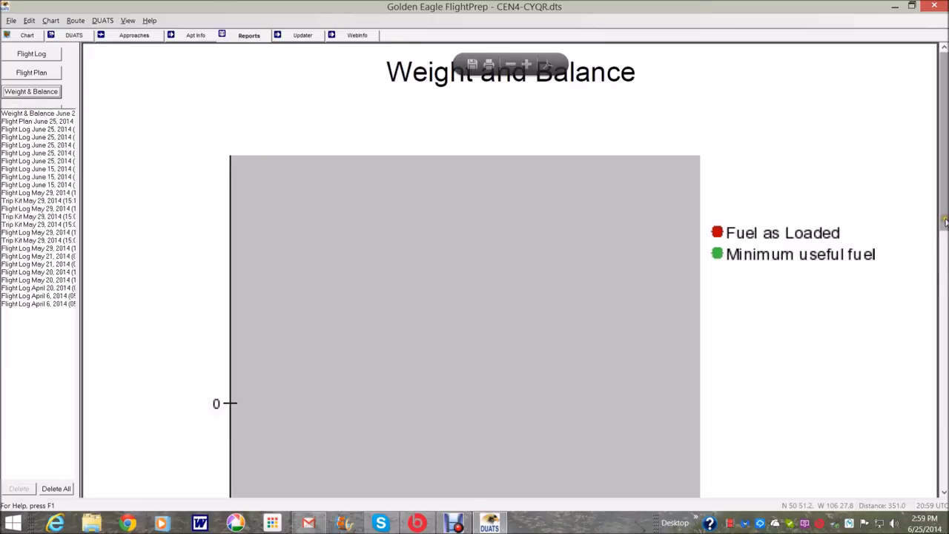
Return to the CEN4 to CYQR route chart and set its terrain display to Level 4.
left_click(25, 35)
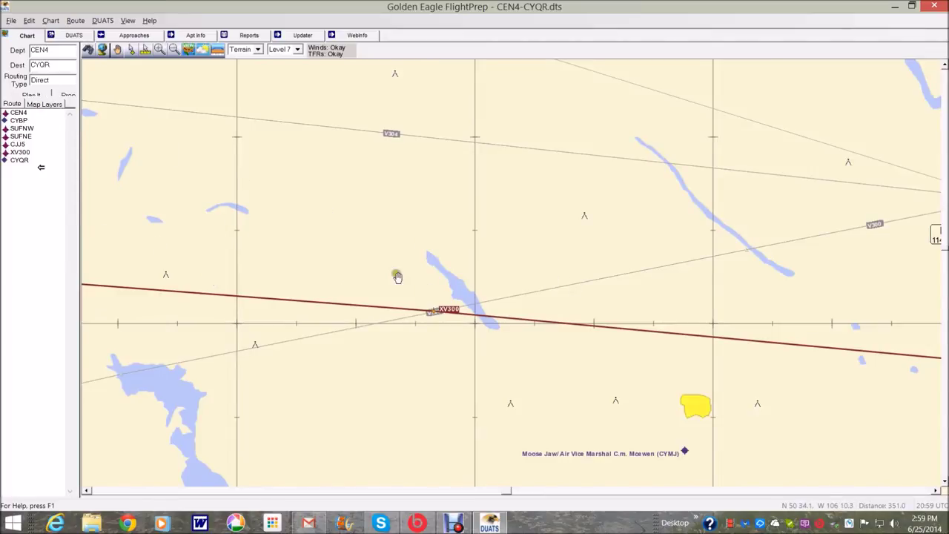
left_click(299, 50)
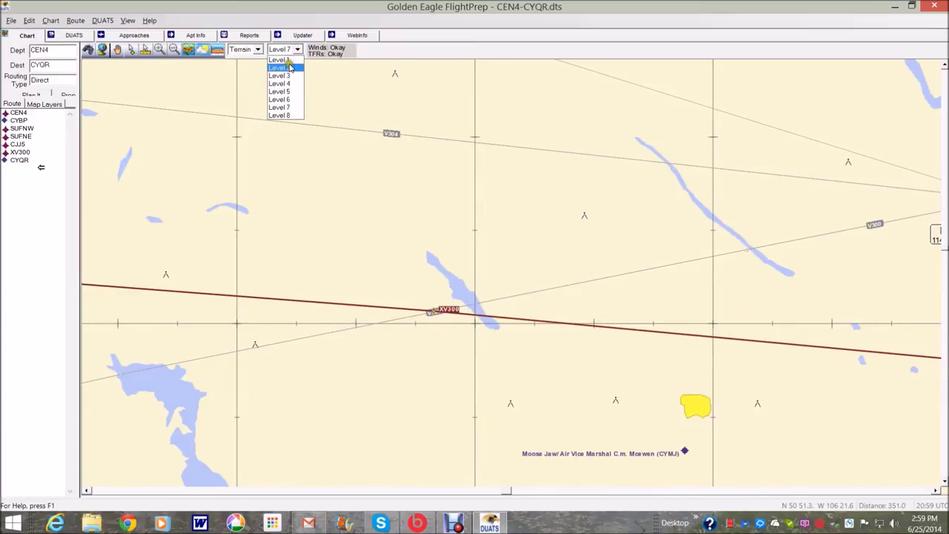
left_click(289, 83)
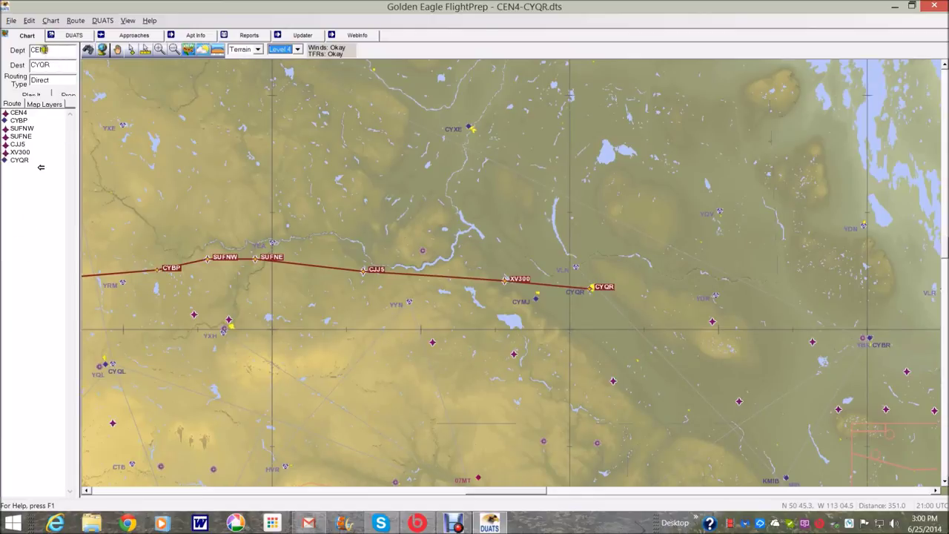
Open the saved route CYQR-48Y.dts and create a new Flight Log report for it.
left_click(11, 20)
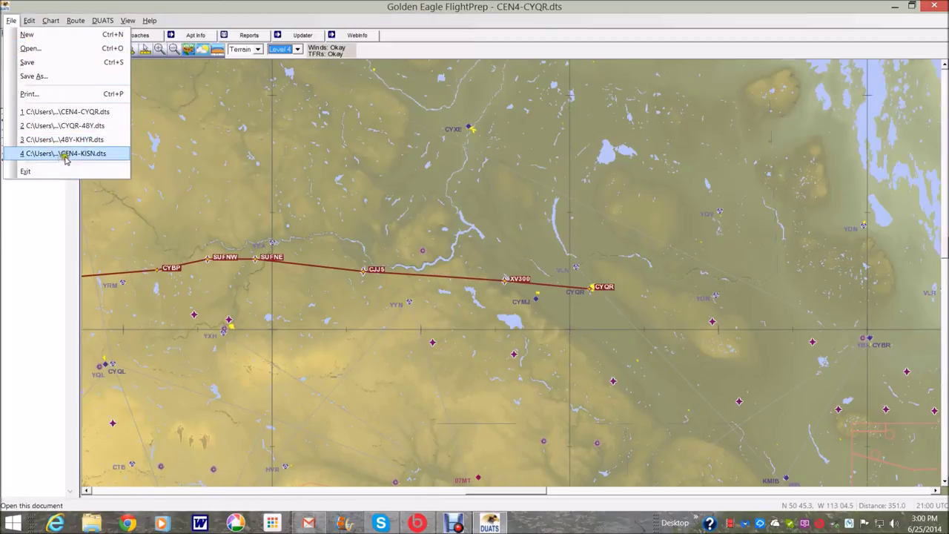
left_click(69, 127)
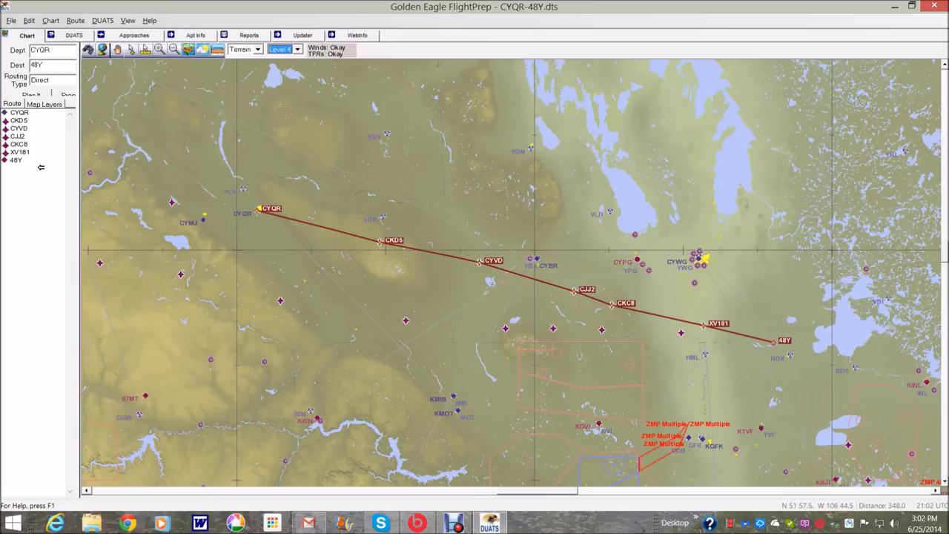
left_click(250, 36)
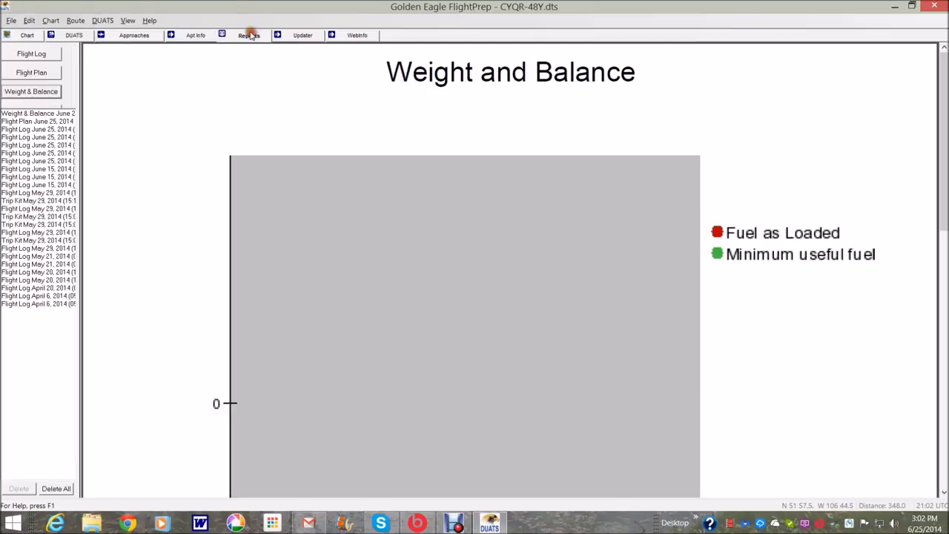
left_click(31, 56)
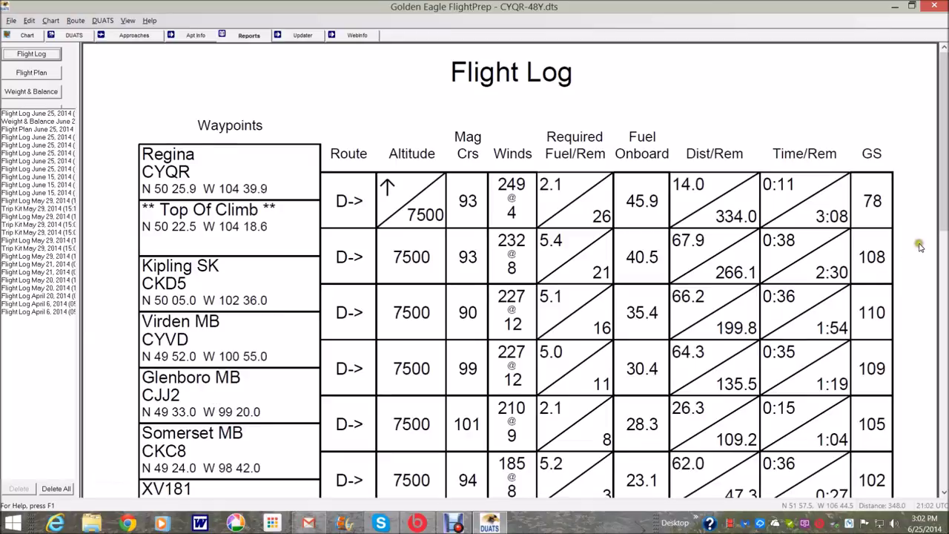
Review the flight log's legs from Regina to Piney Pinecreek Border together with the fuel, distance and time totals.
left_click_drag(943, 213, 946, 305)
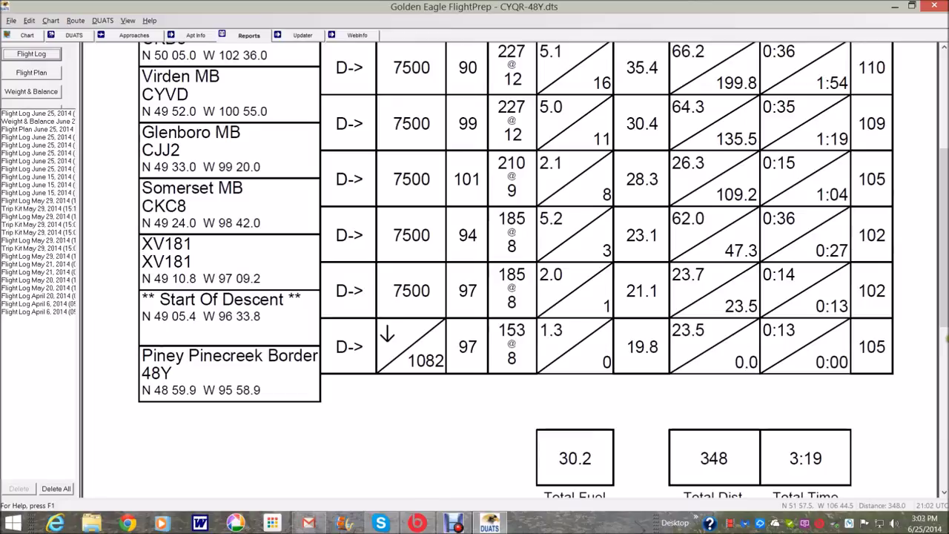
left_click_drag(943, 319, 917, 388)
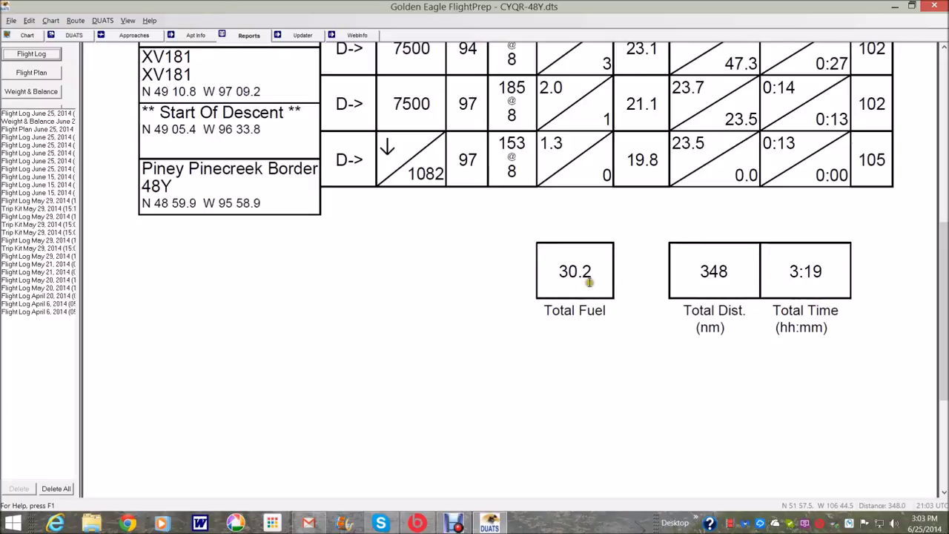
left_click_drag(941, 300, 943, 142)
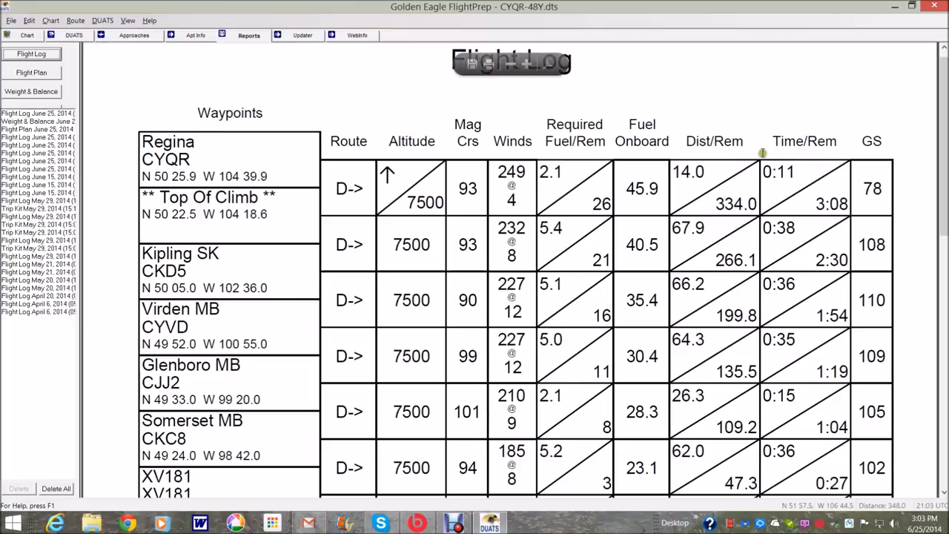
scroll(932, 122, "up", 1)
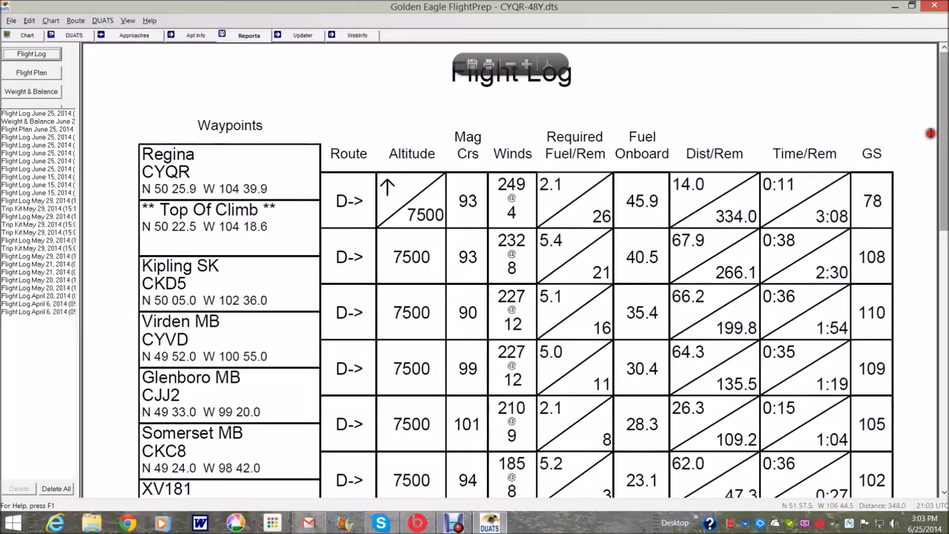
Return to the chart and survey the area from 48Y southeast to KOSH and back to the route's end.
left_click(27, 35)
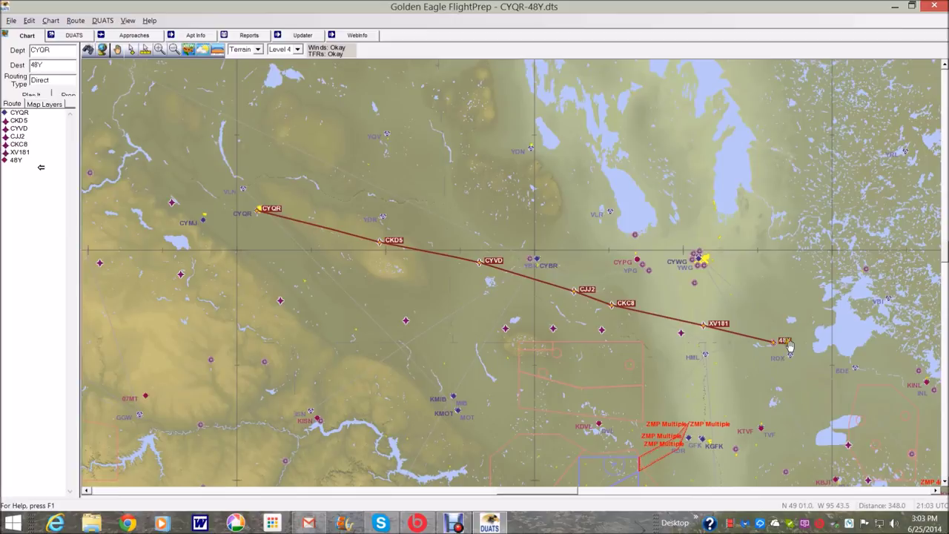
left_click_drag(802, 362, 847, 439)
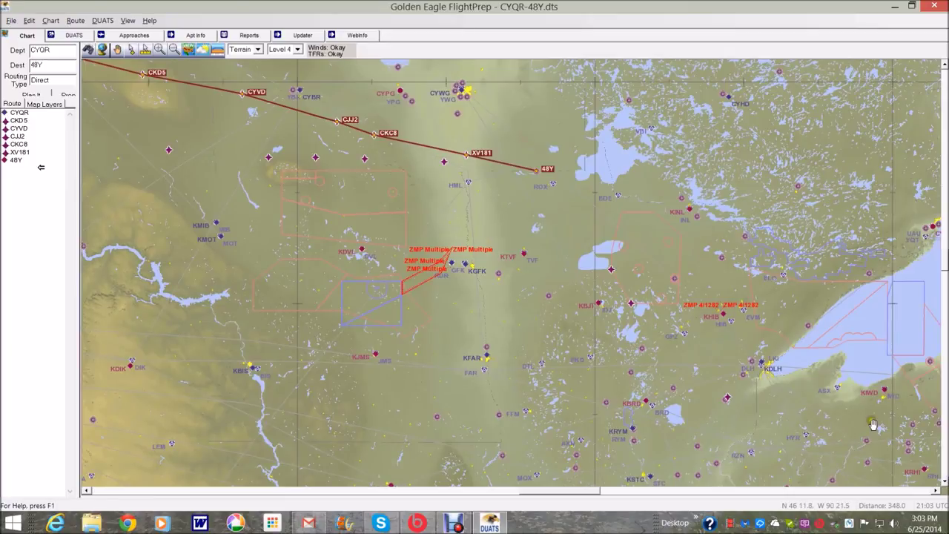
left_click_drag(873, 460, 729, 304)
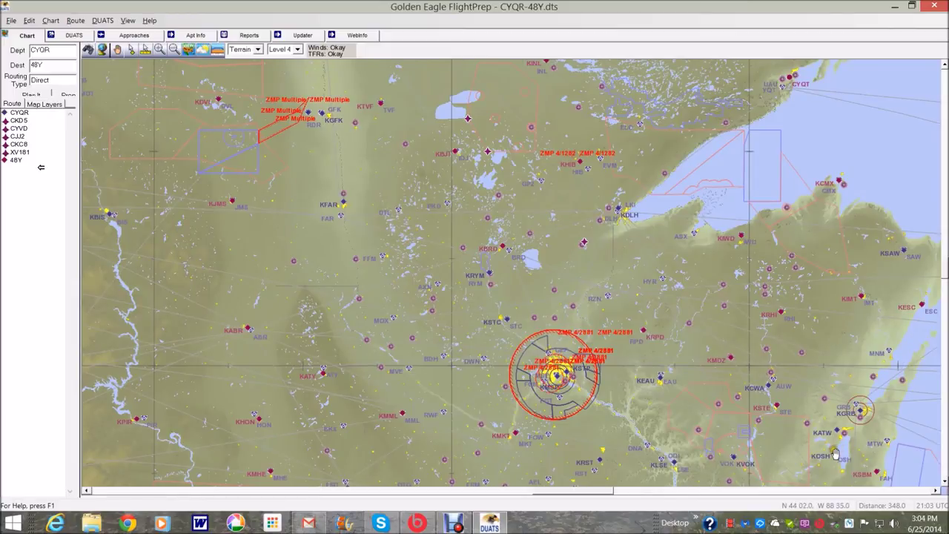
left_click_drag(574, 195, 592, 242)
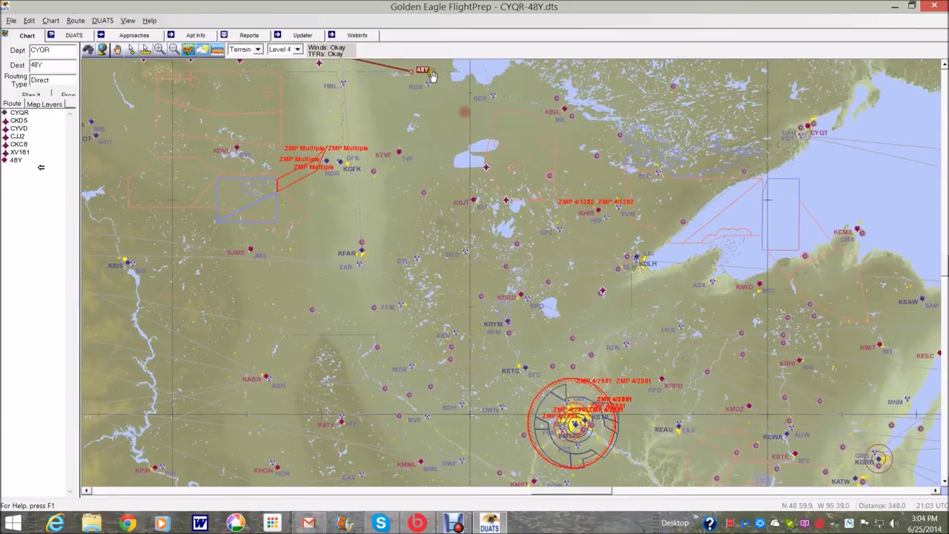
left_click_drag(854, 484, 854, 469)
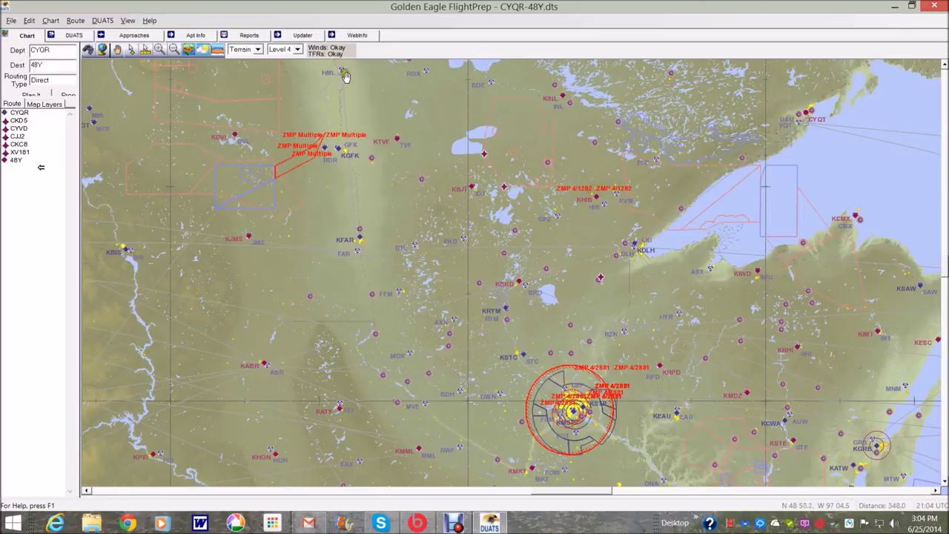
left_click_drag(352, 71, 371, 102)
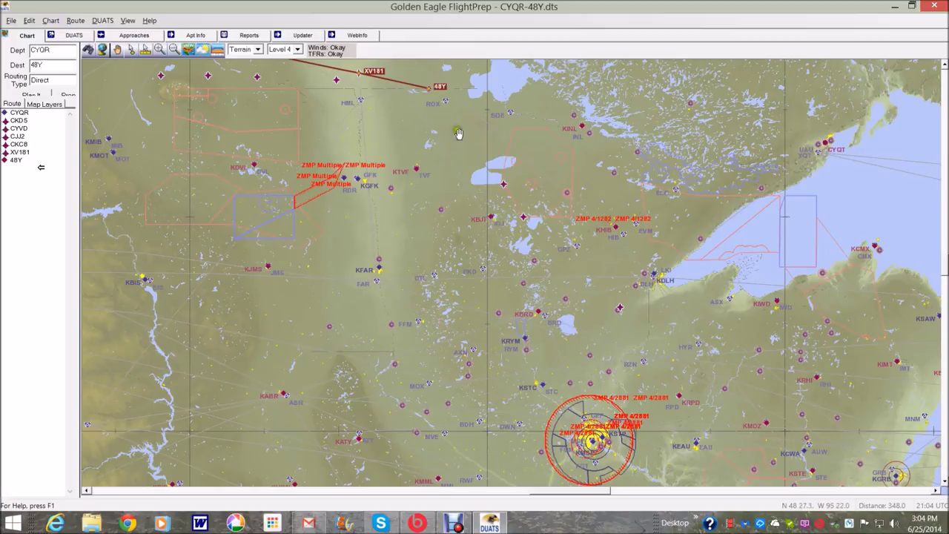
Examine the onward path from 48Y past the red restricted ring around Minneapolis towards KOSH, ending back at 48Y.
left_click_drag(562, 252, 549, 219)
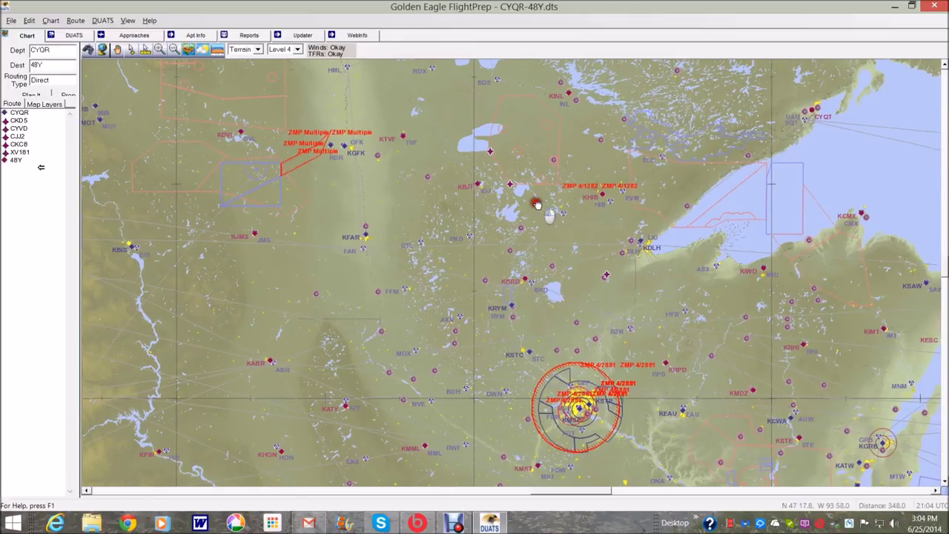
left_click_drag(732, 360, 618, 214)
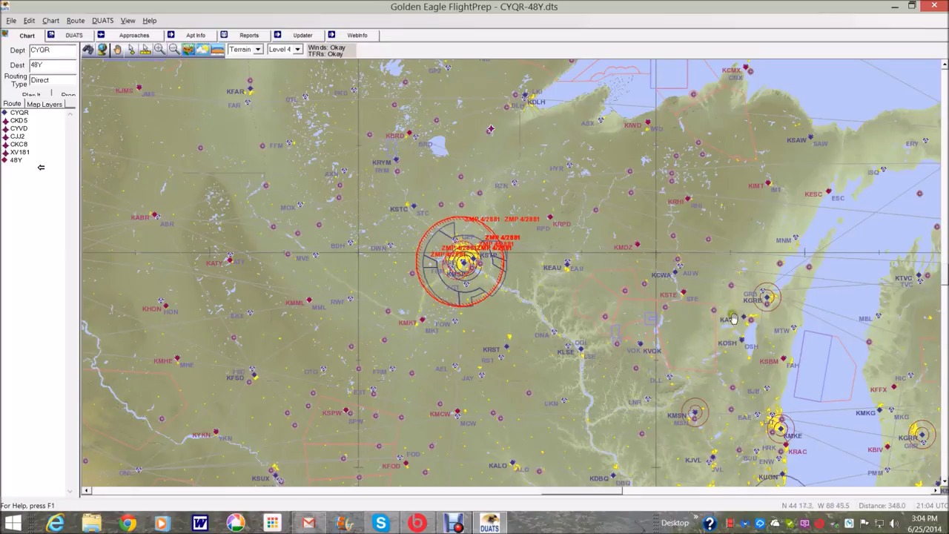
left_click_drag(665, 280, 688, 322)
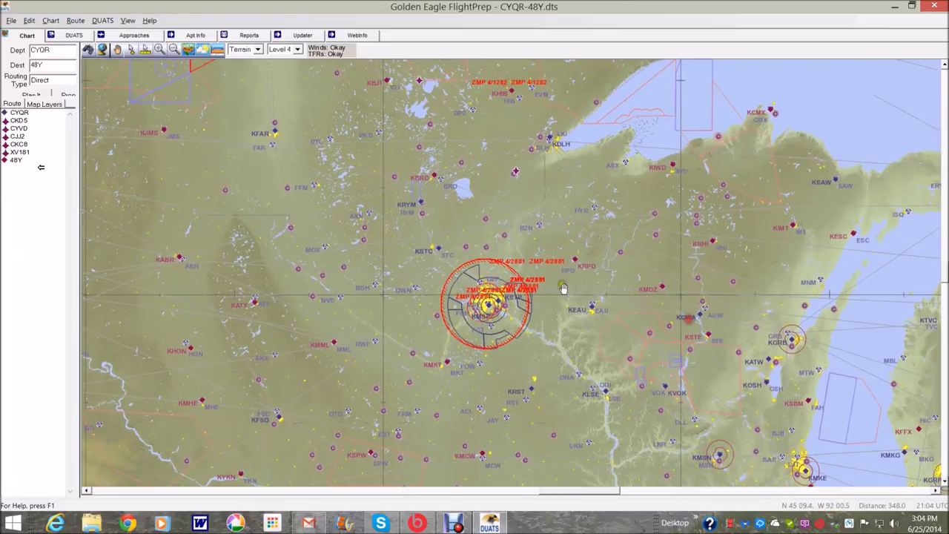
left_click_drag(563, 287, 639, 410)
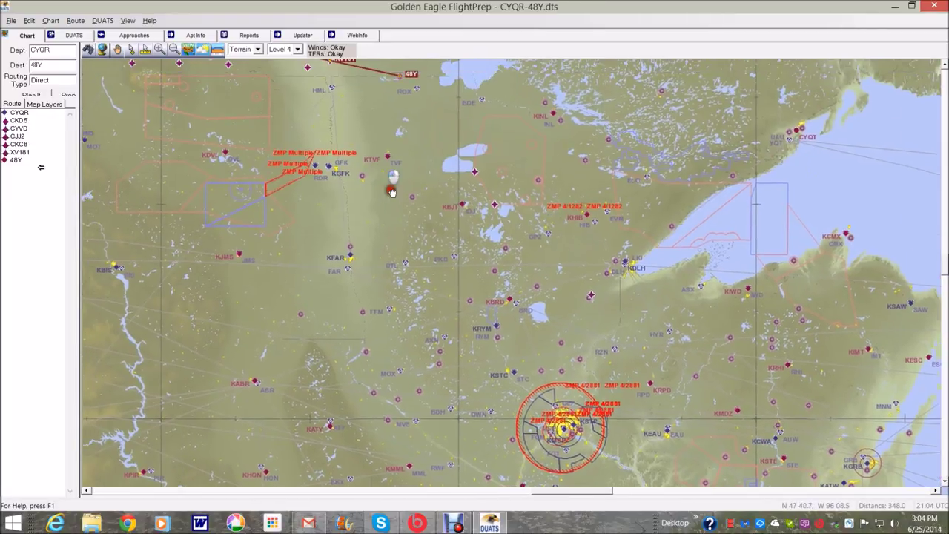
left_click_drag(392, 191, 430, 275)
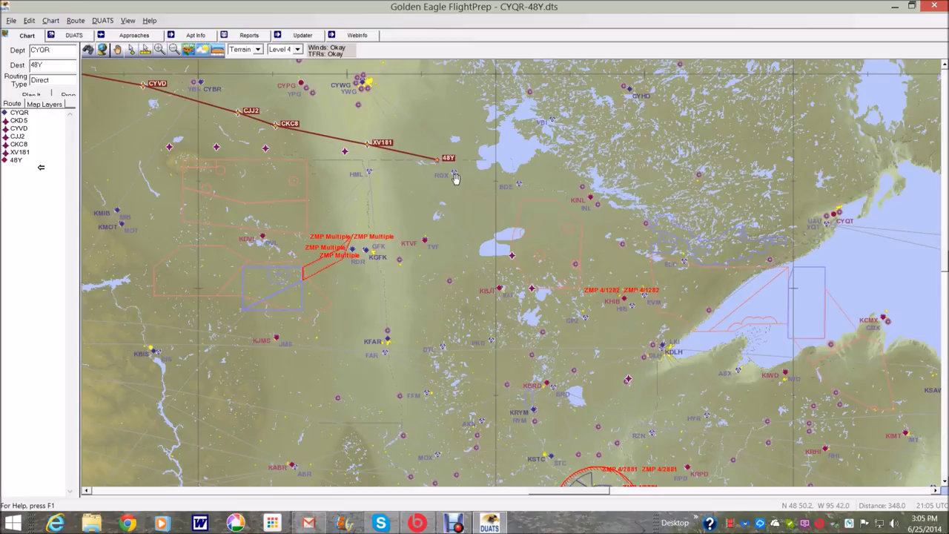
Inspect the chart from 48Y past KDLH towards KGRB, and bring the complete CYQR to 48Y route back into view.
left_click(462, 209)
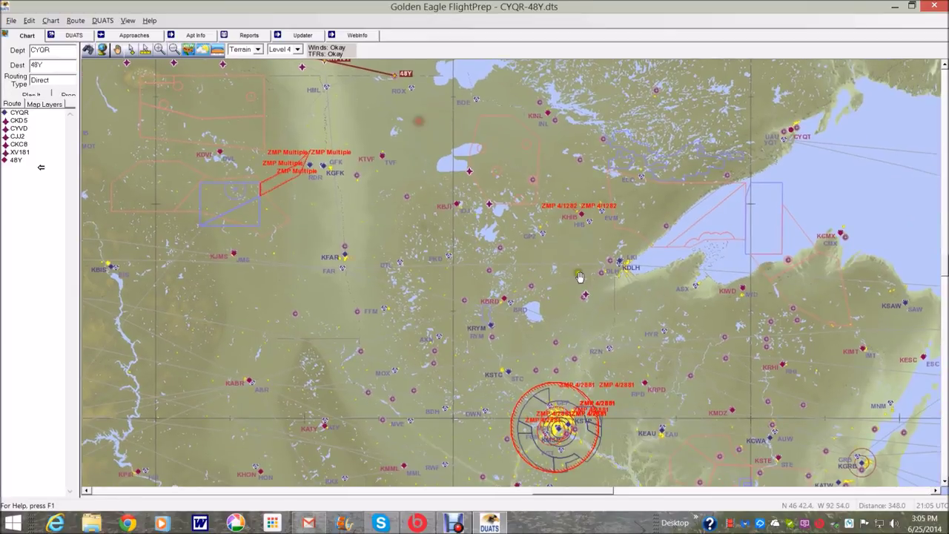
left_click_drag(655, 332, 602, 292)
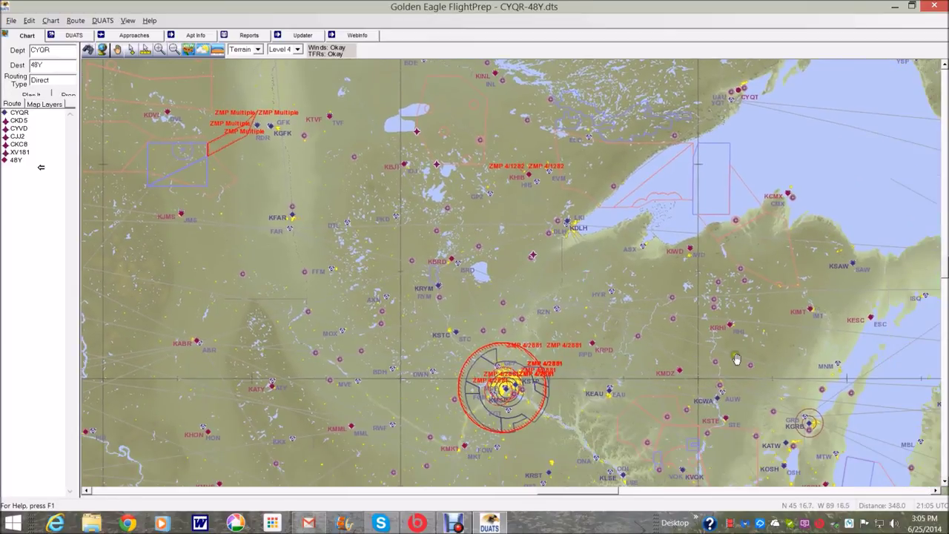
left_click_drag(724, 362, 741, 315)
left_click_drag(278, 160, 392, 324)
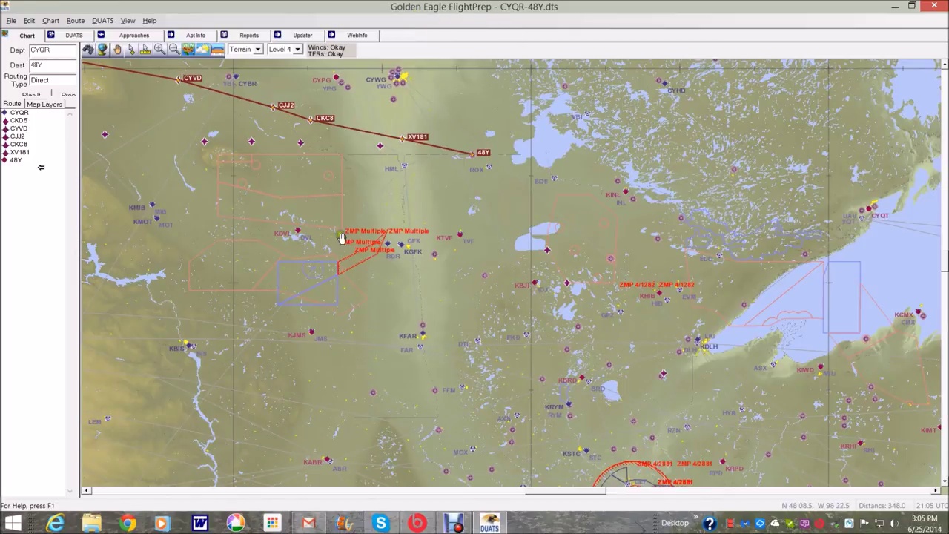
left_click_drag(161, 127, 378, 210)
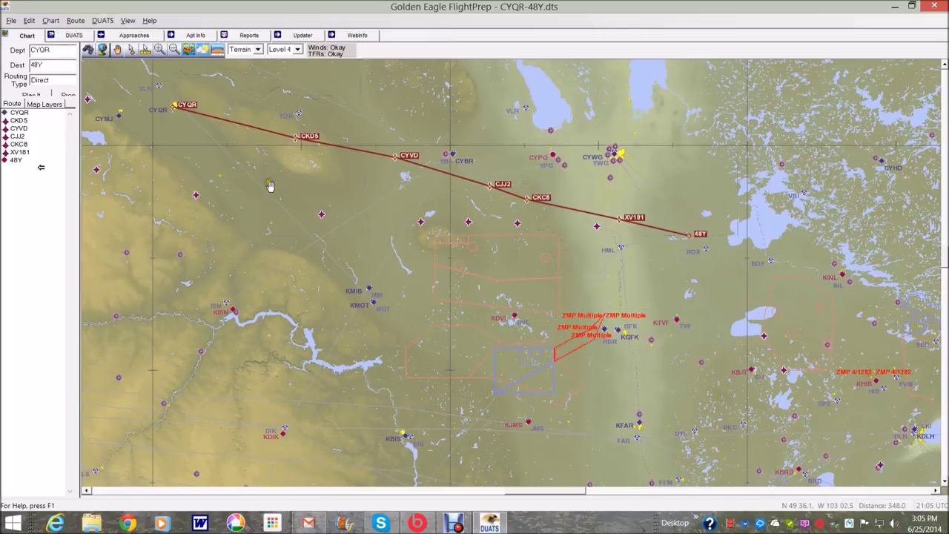
Examine the chart around the CYQR to 48Y route, including the lakes and terrain north of it and the area near CYWG.
left_click_drag(309, 199, 357, 183)
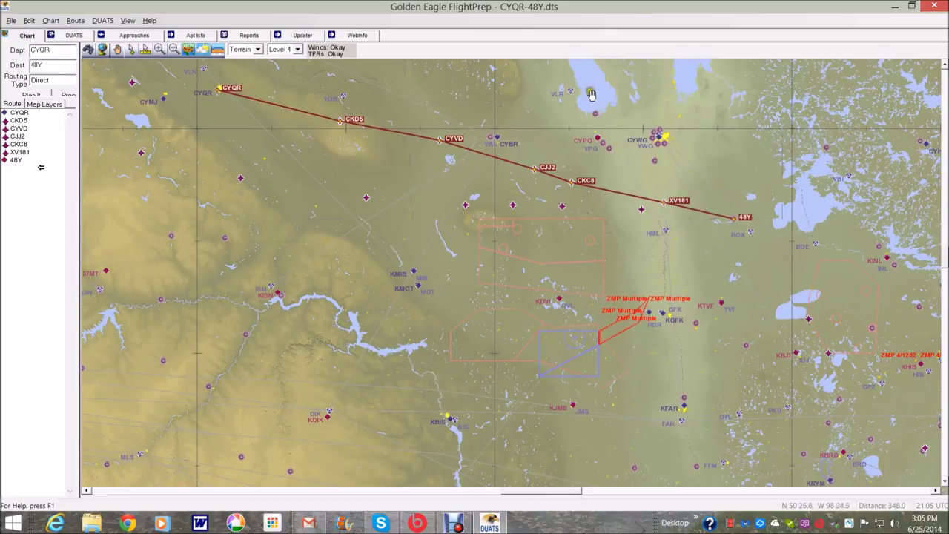
left_click_drag(546, 74, 566, 165)
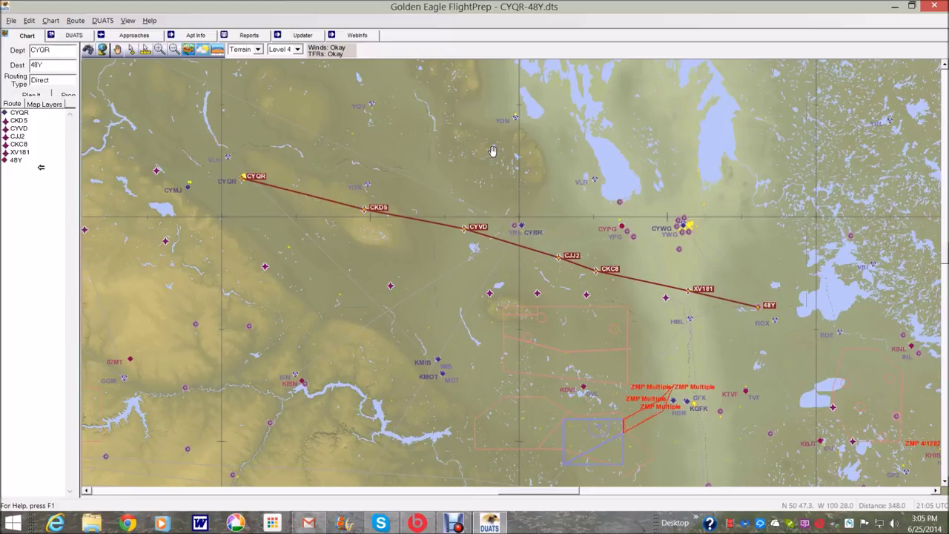
left_click_drag(409, 150, 507, 152)
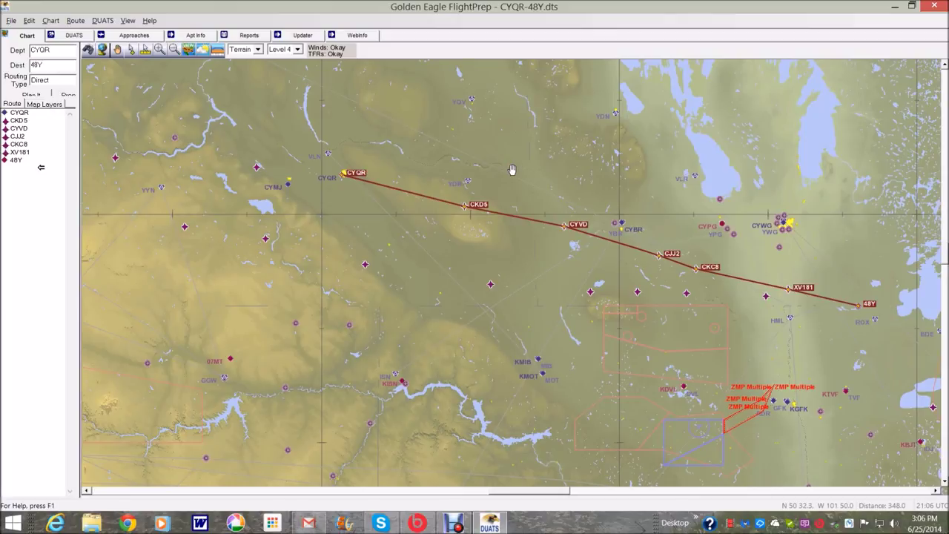
left_click_drag(517, 152, 435, 140)
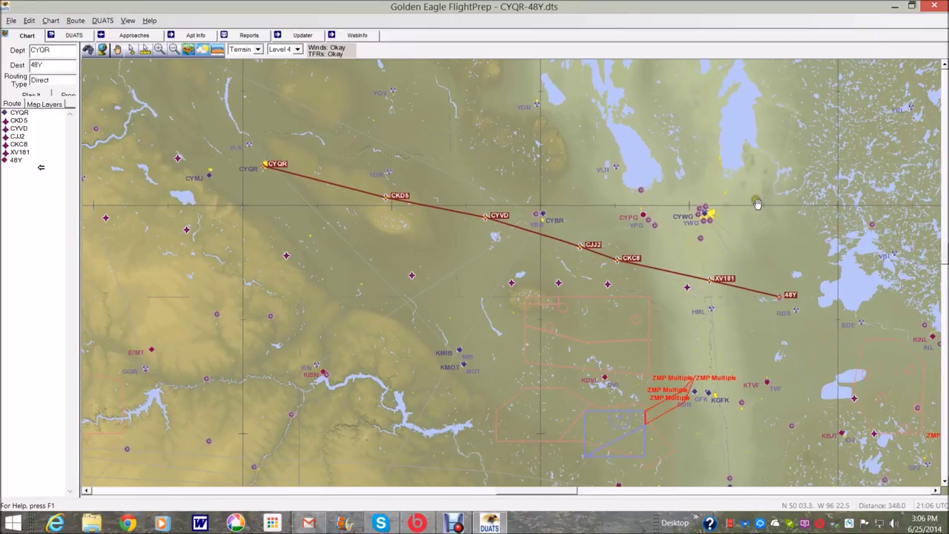
left_click_drag(775, 208, 606, 133)
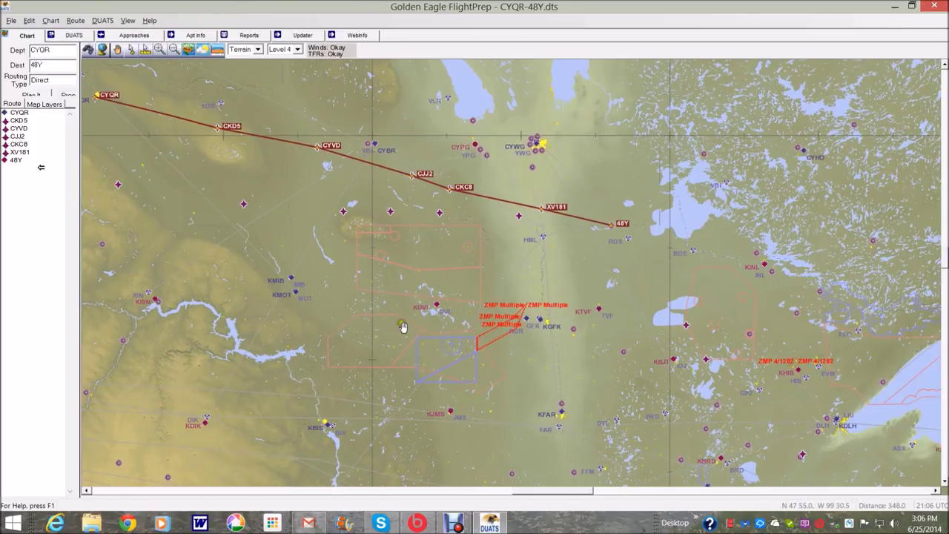
Survey the chart south of the route from KDLH and Minneapolis west past KBIS to the KDIK and MLS area, ending back at the route.
left_click_drag(861, 342, 858, 249)
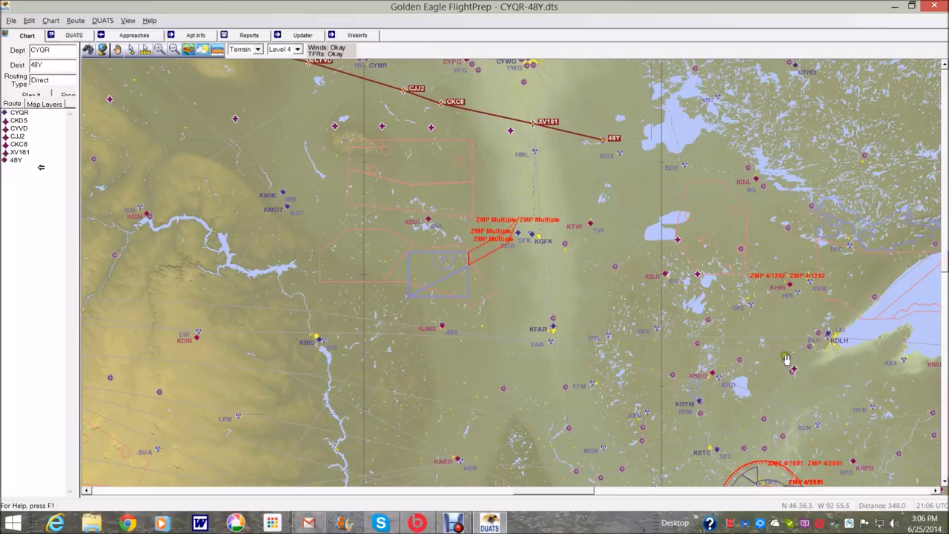
left_click_drag(608, 309, 667, 255)
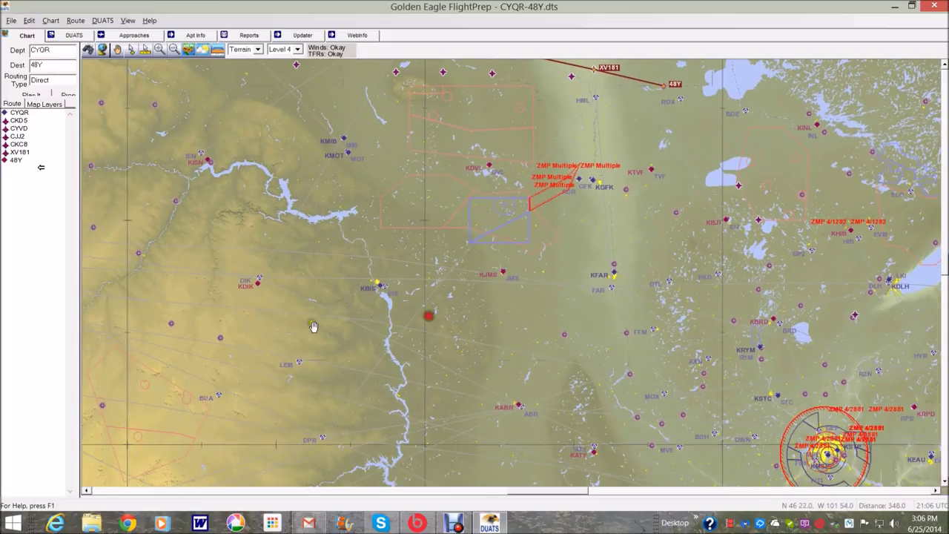
left_click_drag(187, 299, 357, 277)
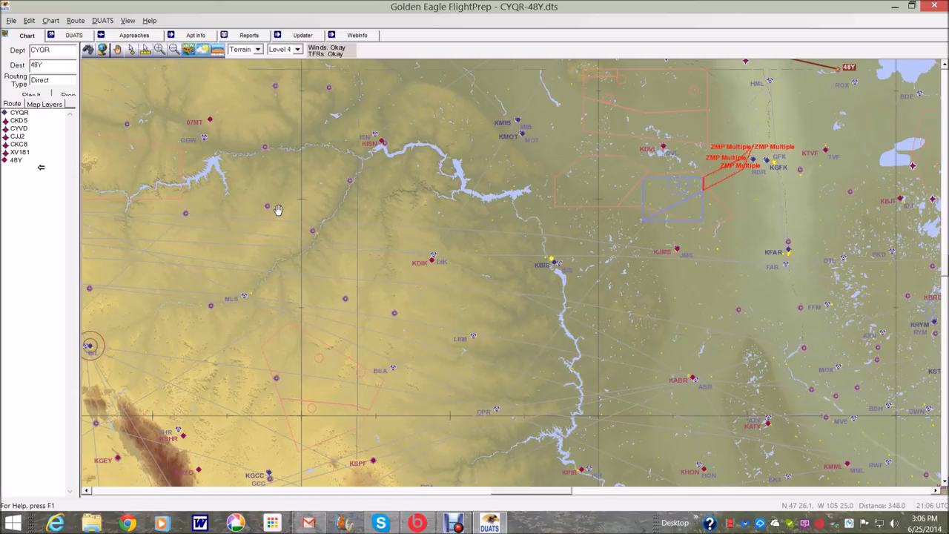
left_click_drag(465, 225, 445, 322)
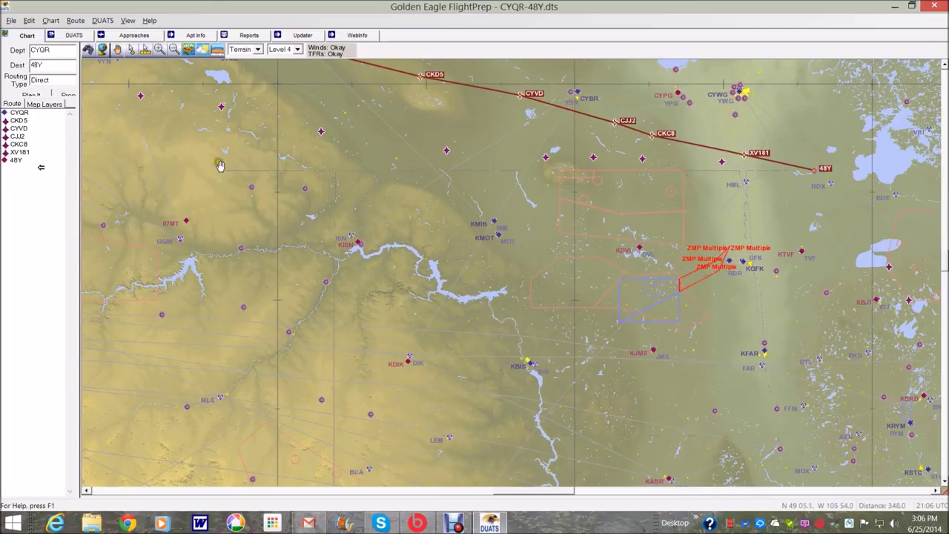
left_click(671, 244)
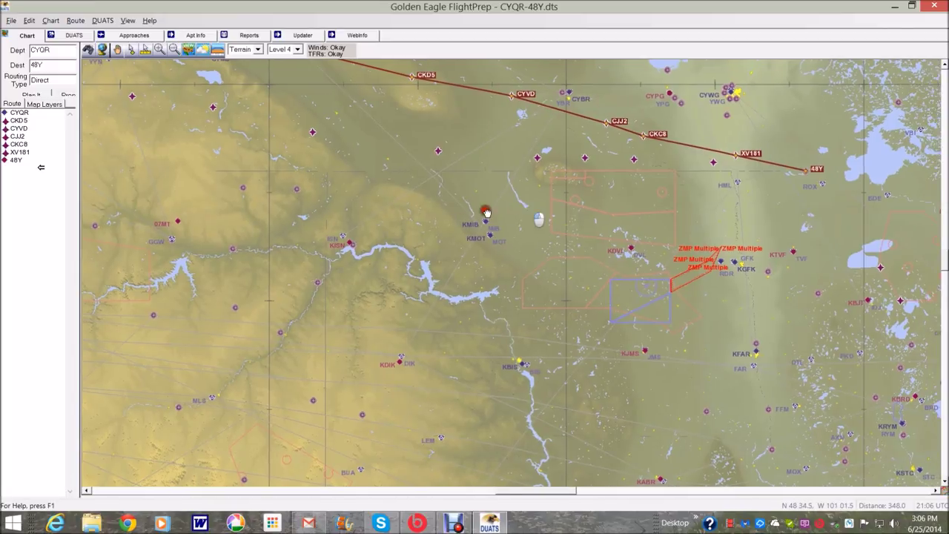